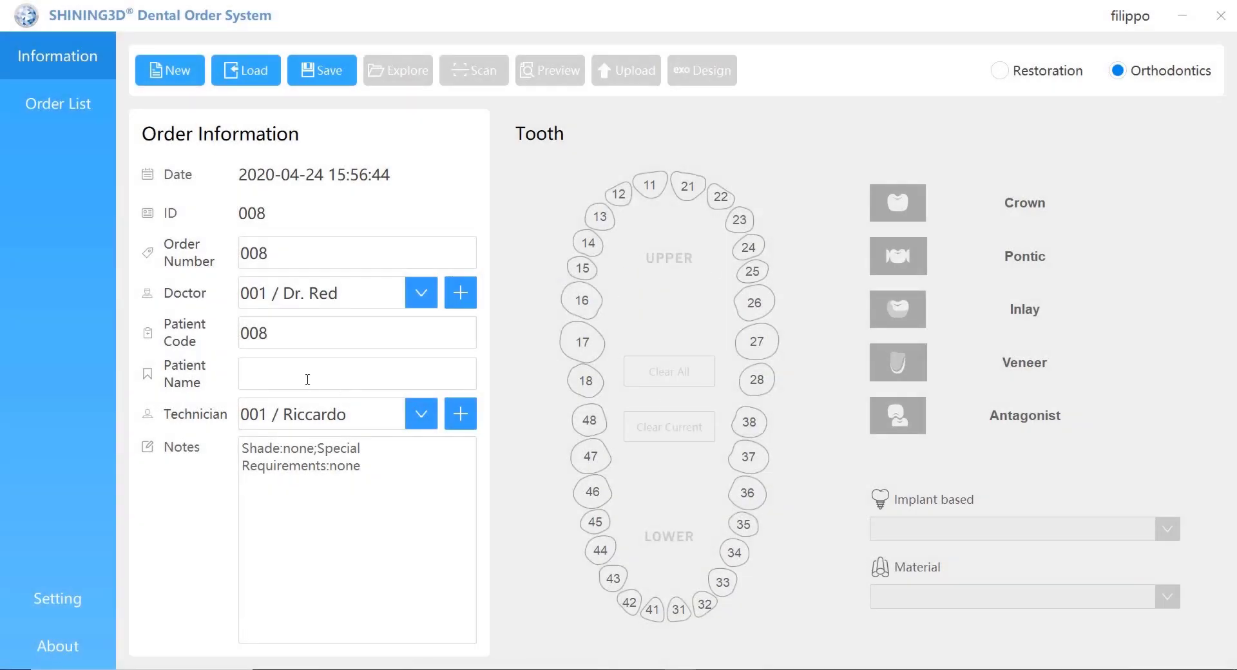
Step: Enter Cloud_TEST as the patient name for order 008
type("Cloud_TEST")
Step: Save the order, start scanning, and complete the upper and lower jaw scans to reach the bite step
left_click(334, 73)
left_click(484, 71)
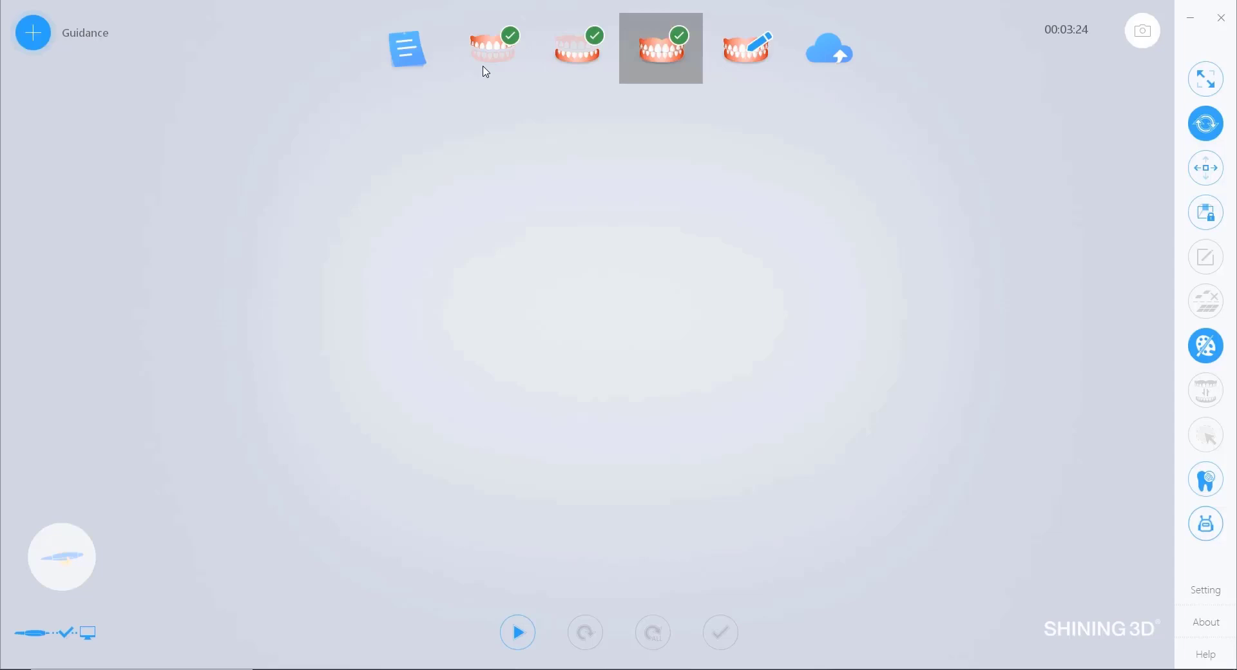
left_click(873, 243)
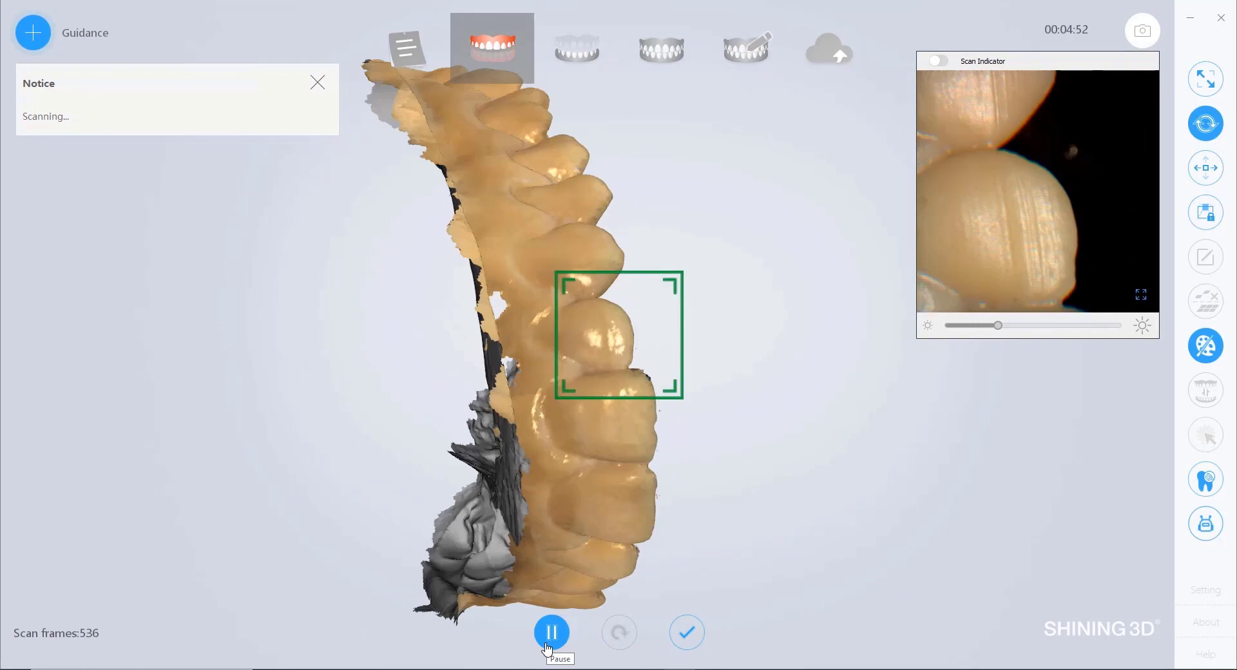
left_click(549, 644)
left_click(688, 632)
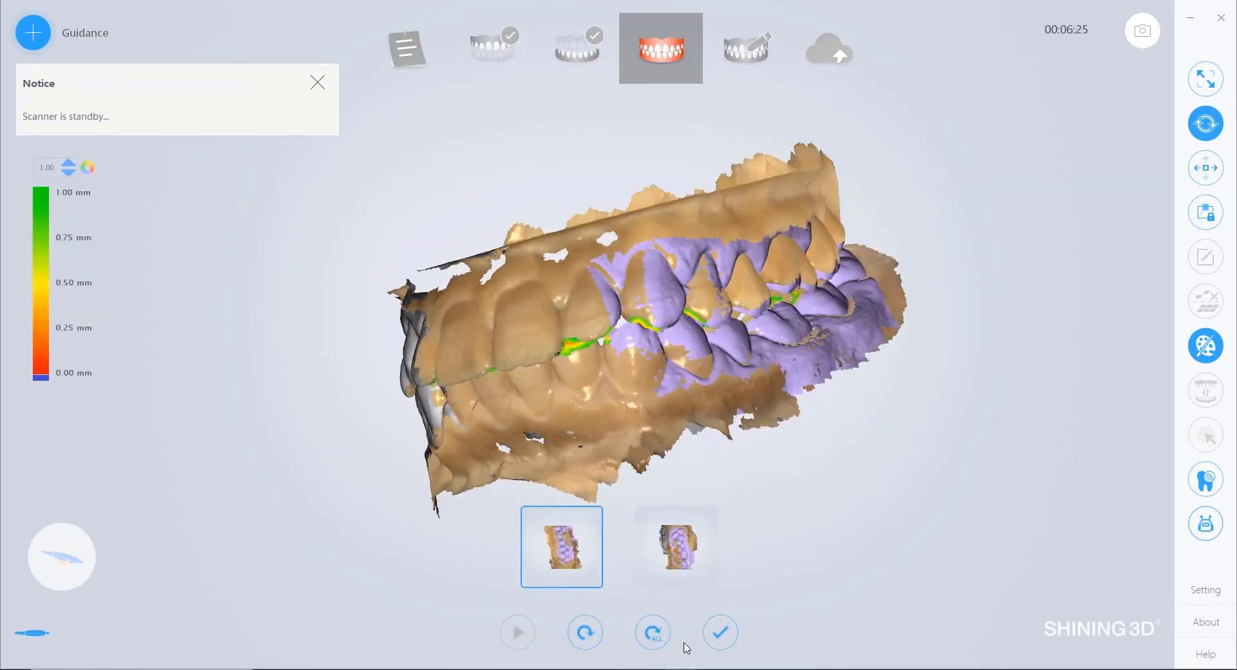
Step: Optimize and align the bite, confirm the tooth map, then finish scanning for cloud upload
left_click(720, 632)
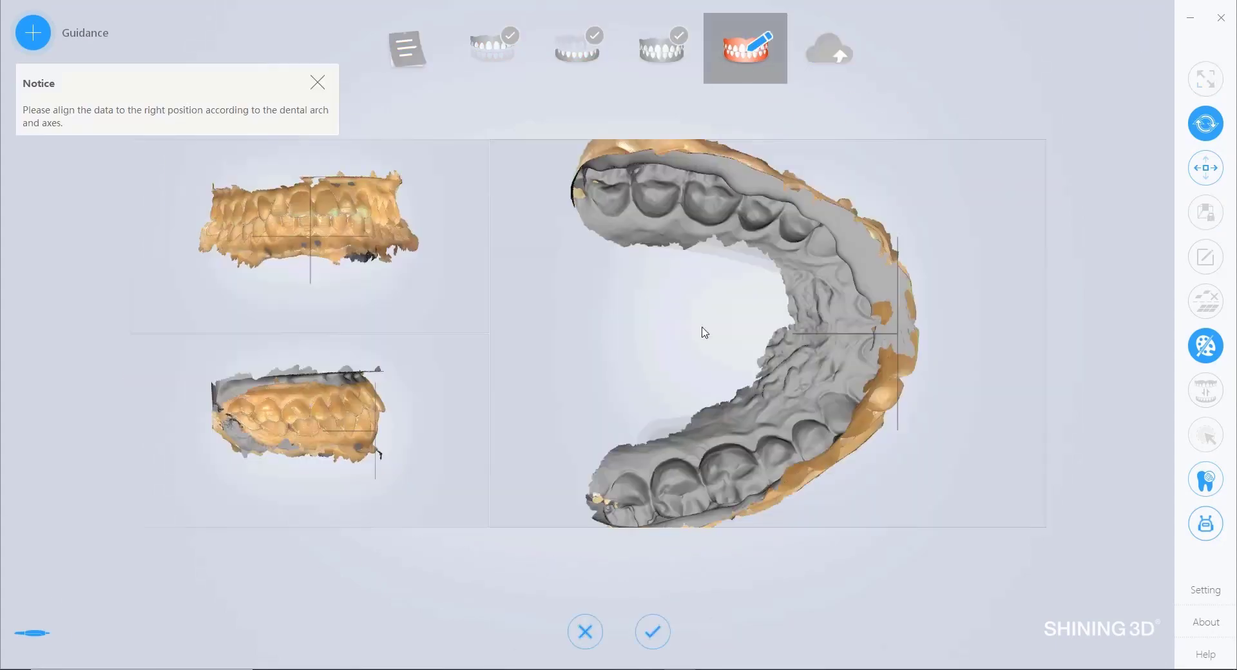
left_click(652, 632)
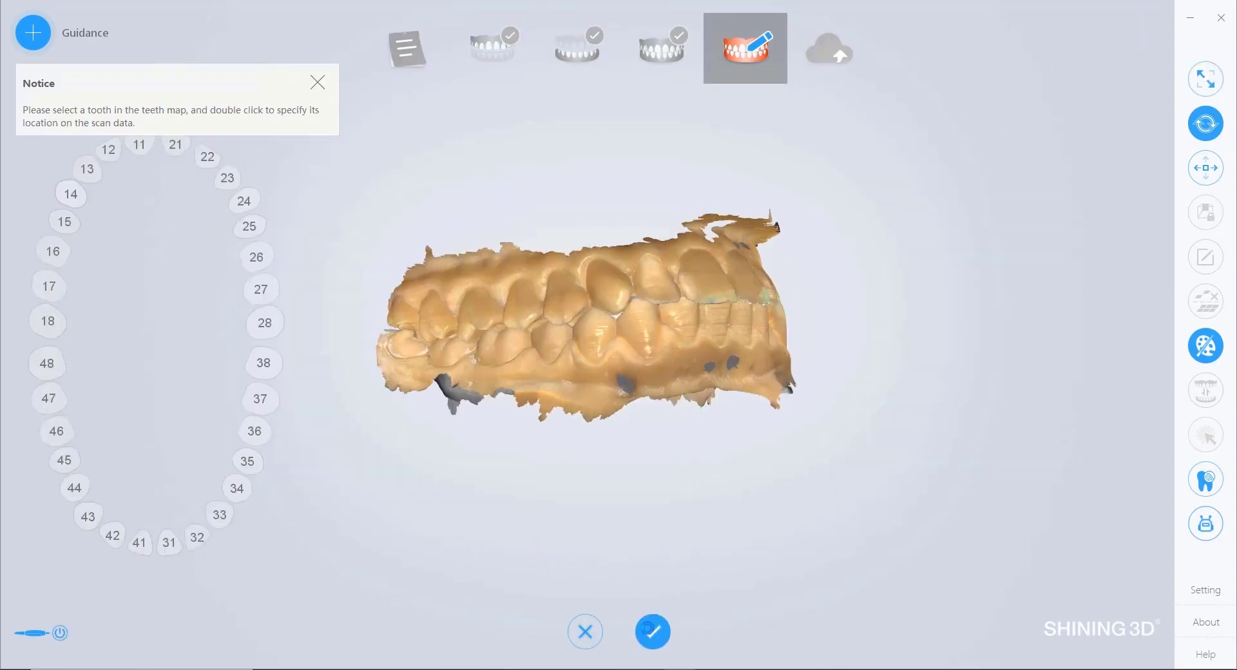
left_click(718, 631)
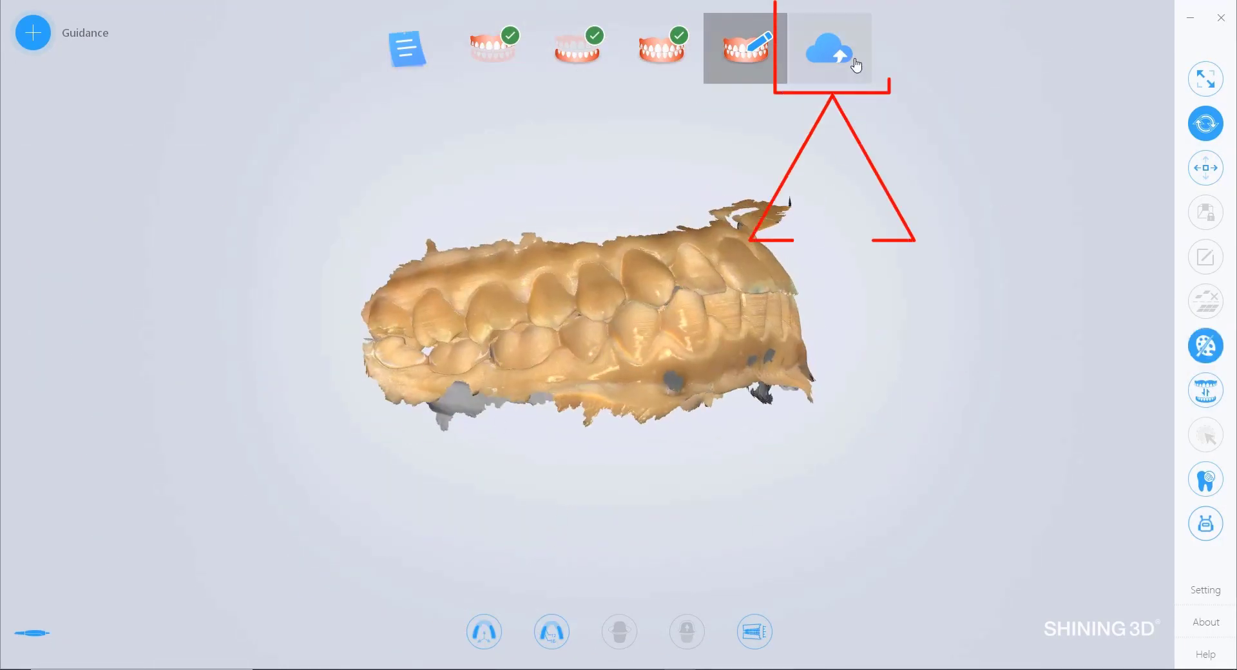
left_click(854, 60)
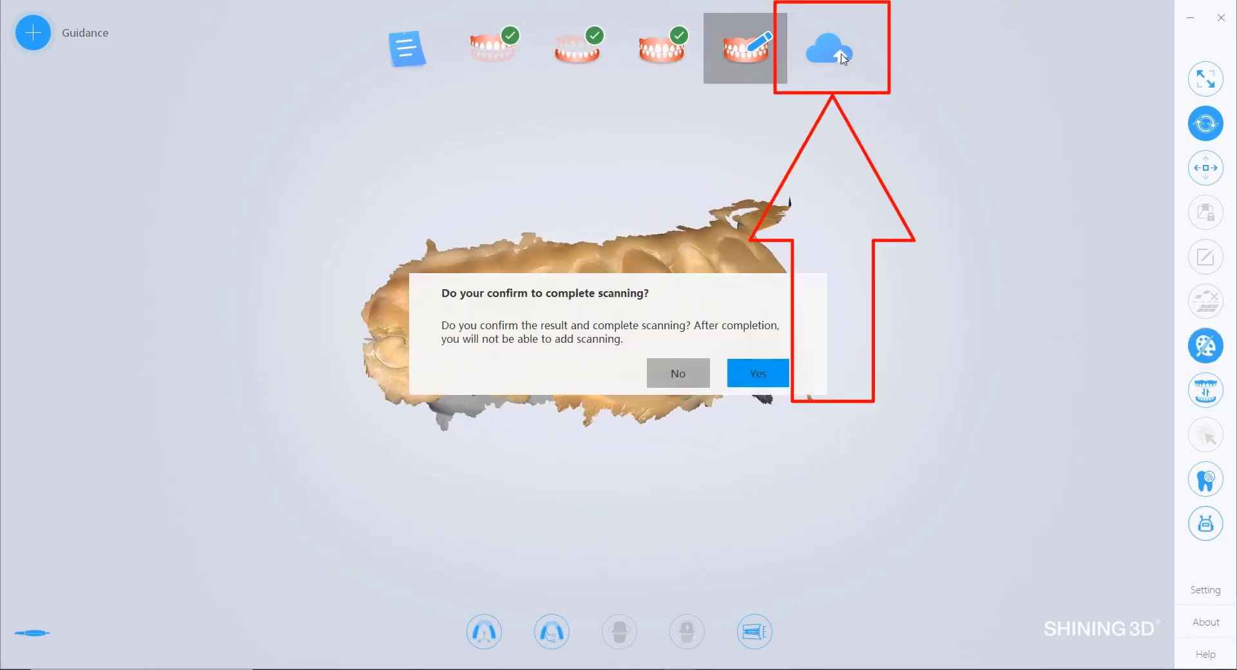
Step: Confirm scanning is complete and upload order 008 to the lab Riccardo
left_click(757, 374)
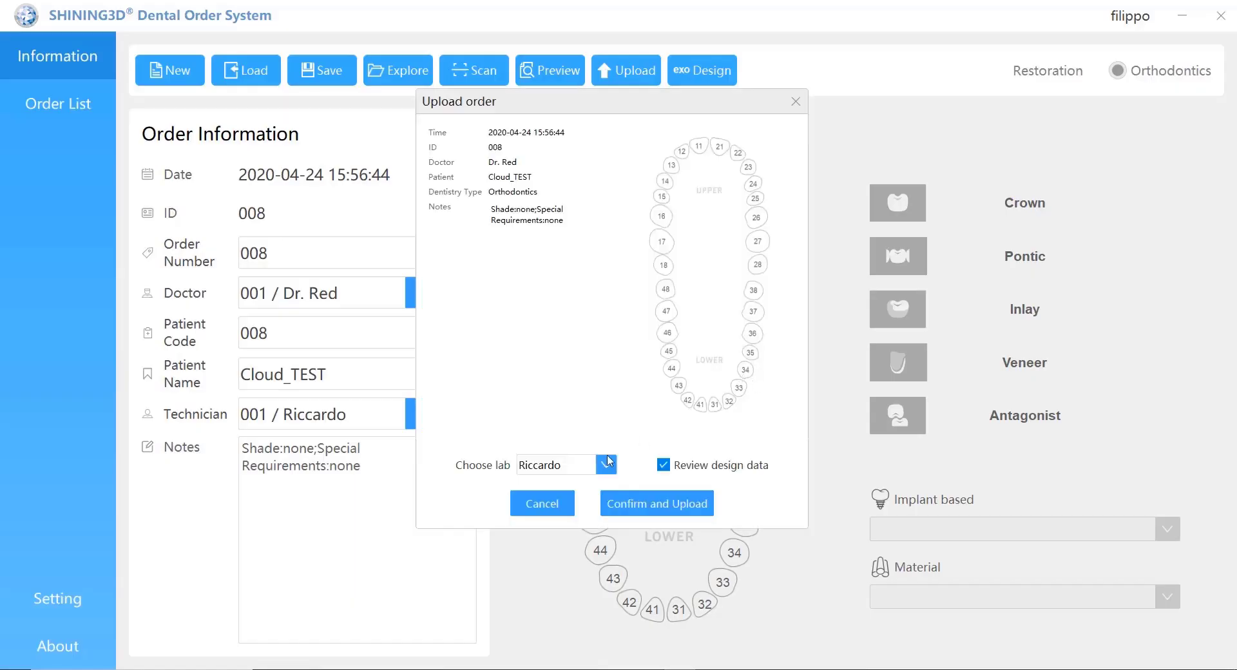
left_click(606, 465)
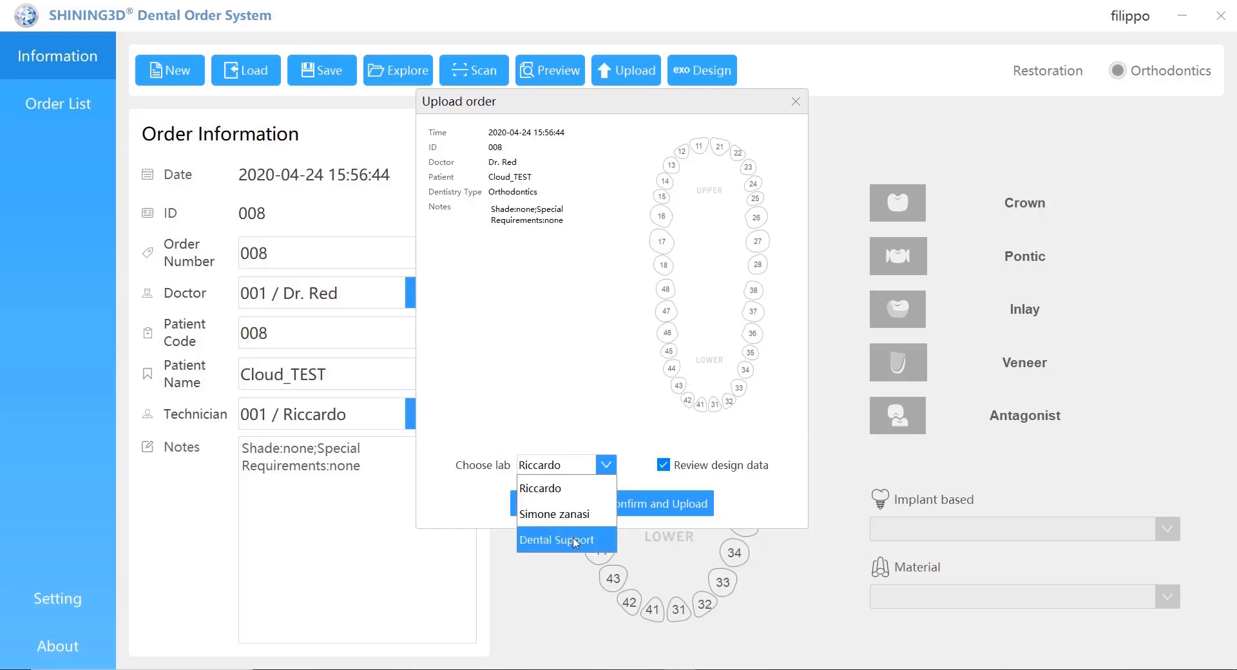
left_click(588, 495)
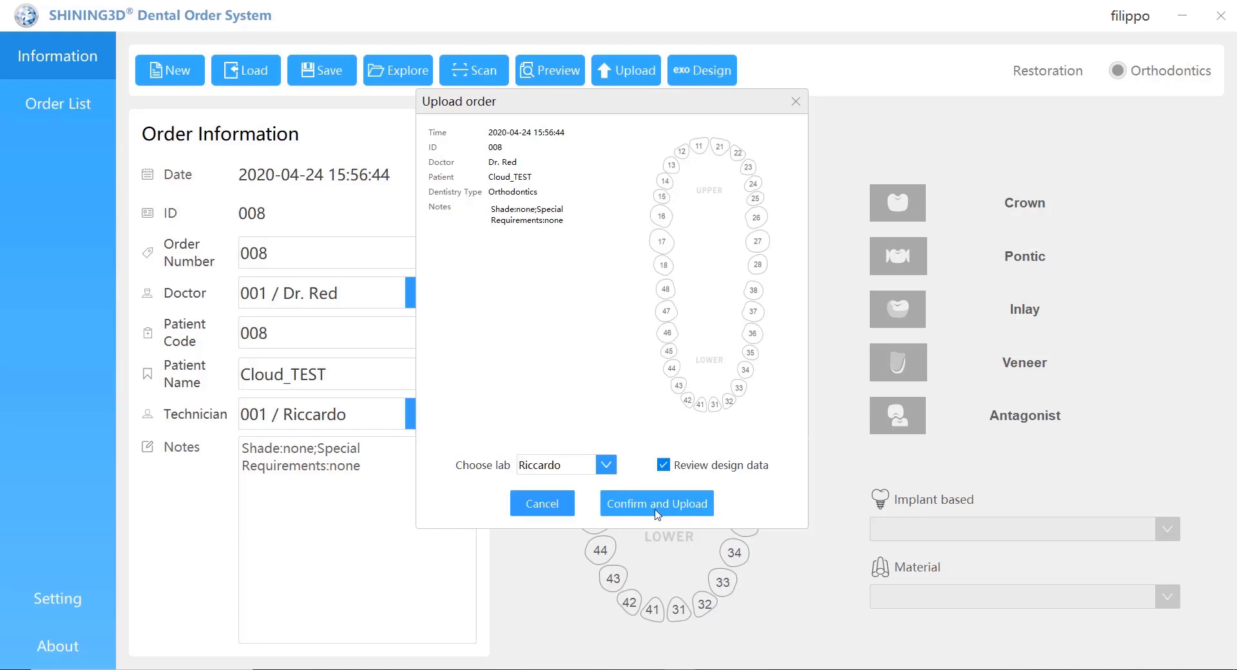
left_click(657, 503)
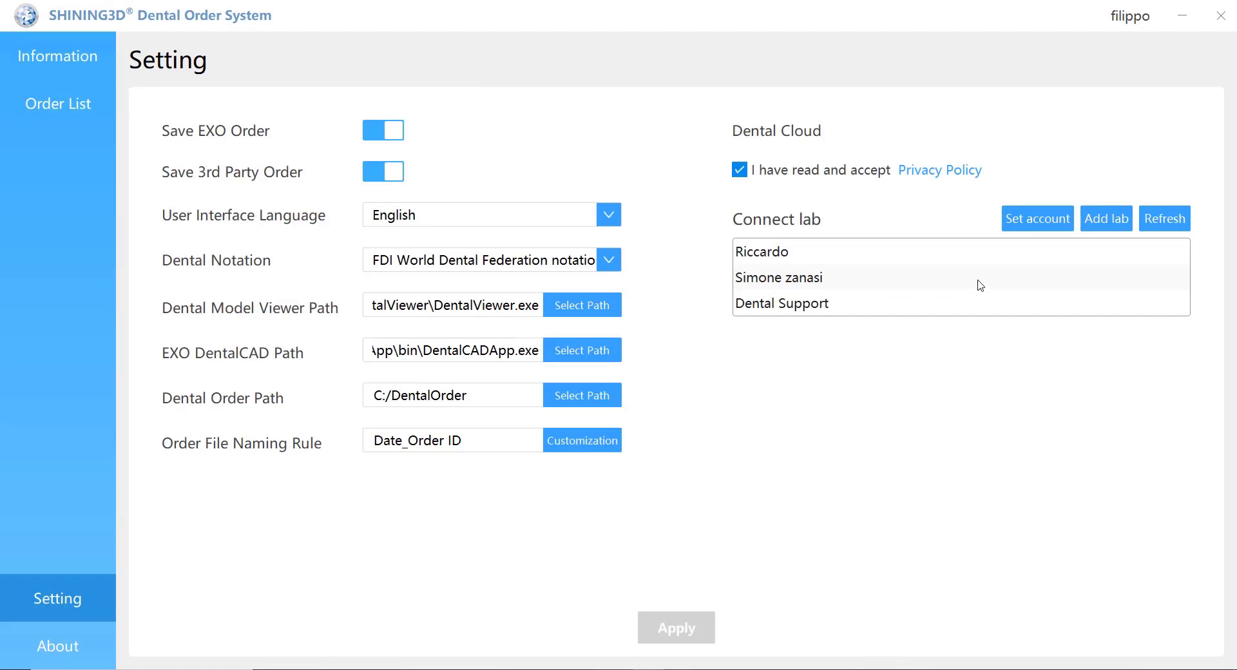
Step: Open Set account and select the stored login e-mail and password fields
left_click(1038, 219)
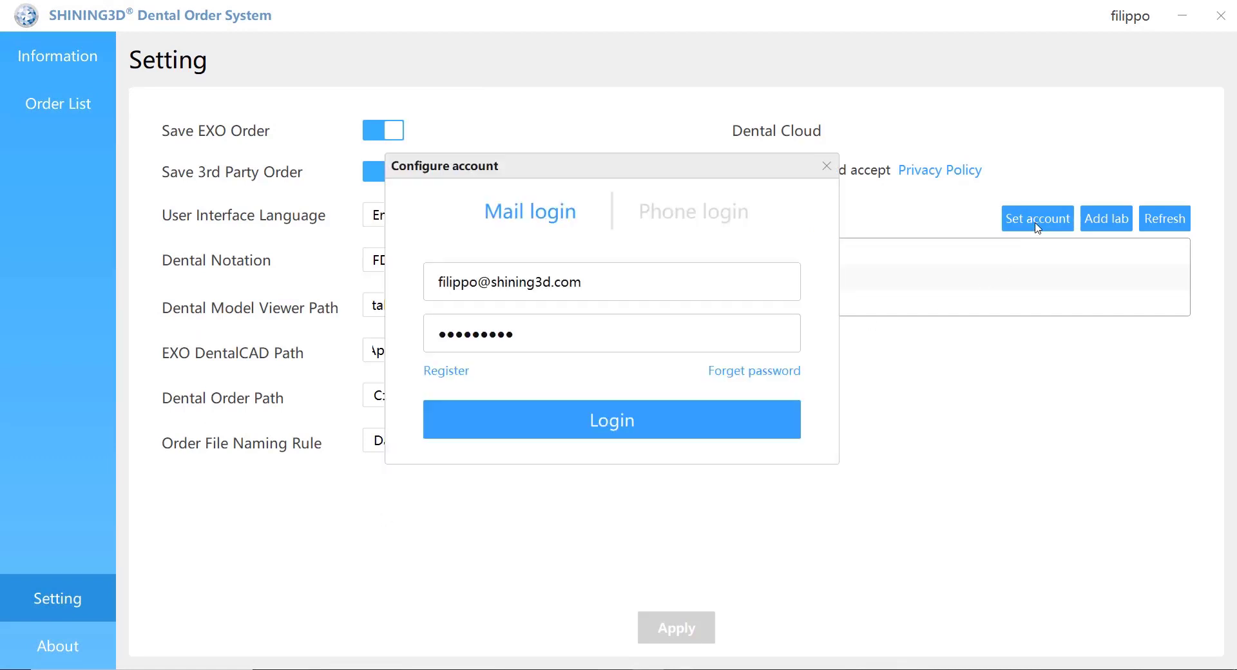
left_click_drag(589, 287, 399, 278)
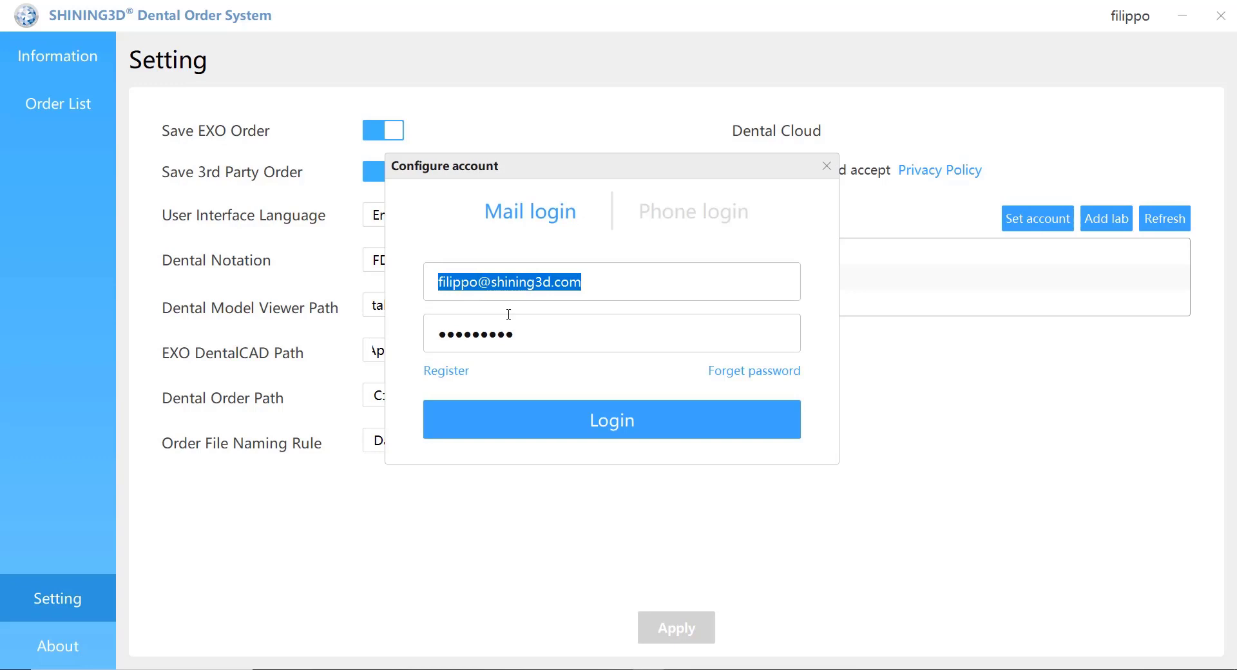
left_click_drag(532, 332, 402, 333)
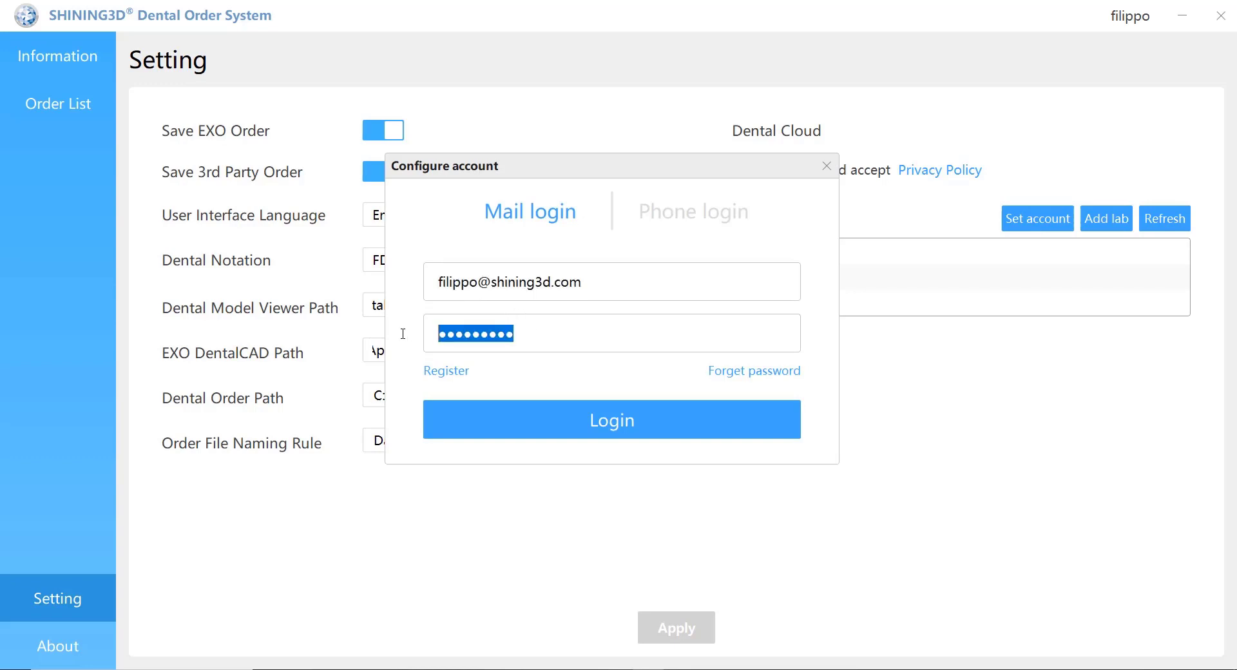
Step: Submit the account login so the Dental Cloud sign-in page opens with credentials pre-filled
left_click(448, 372)
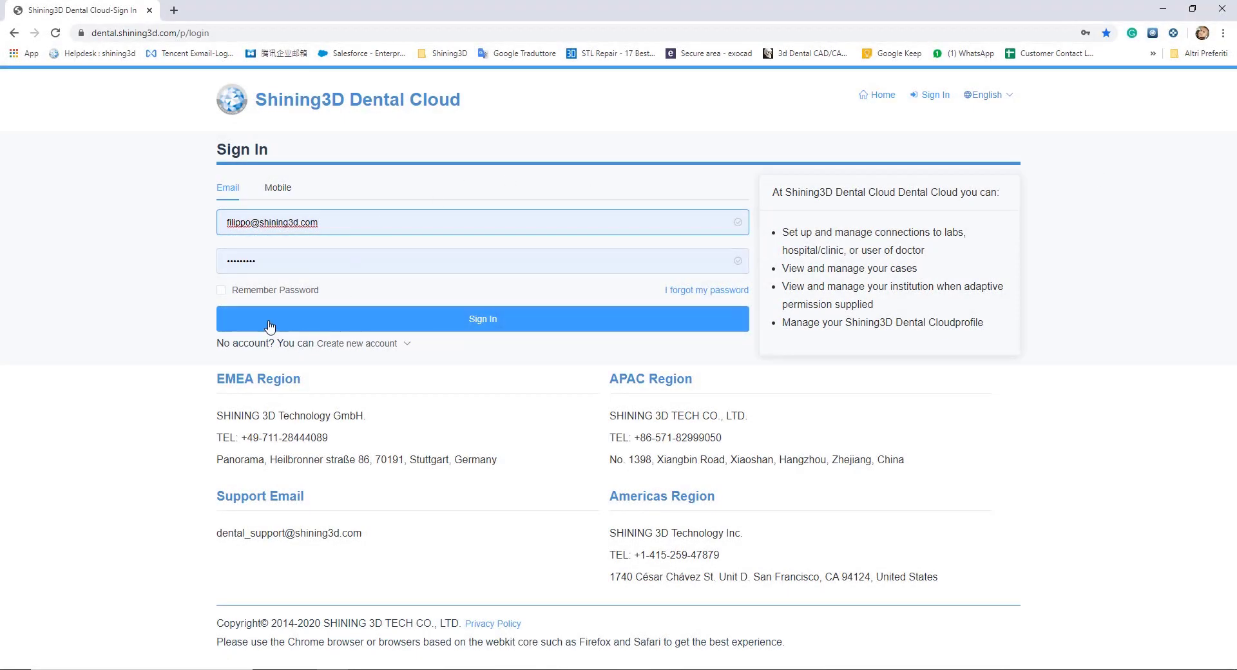
mouse_move(370, 346)
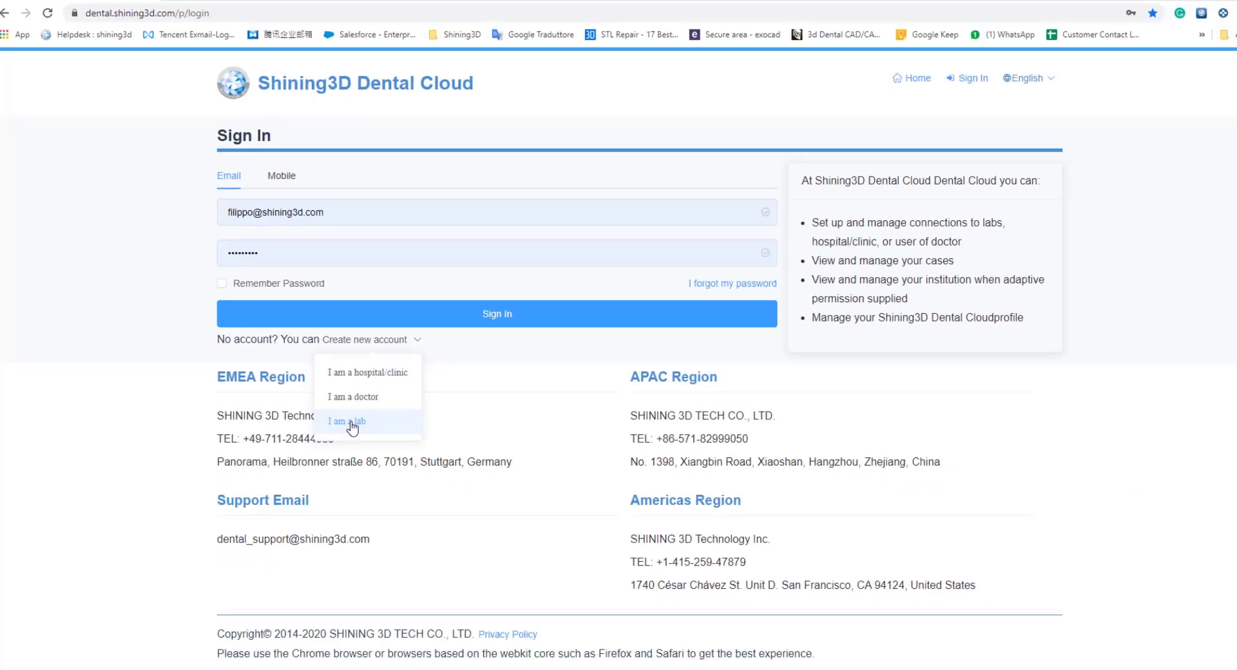
Step: Start a new lab registration and enter the lab name LABCLOUD, address and captcha
left_click(527, 444)
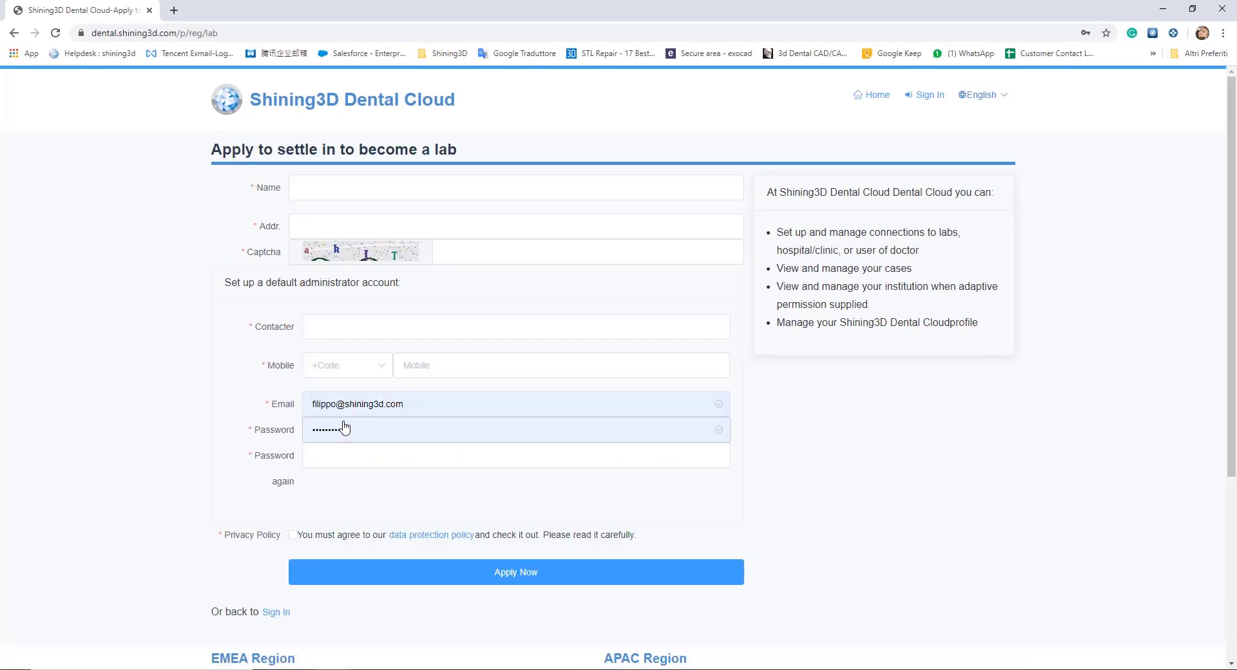
left_click(337, 187)
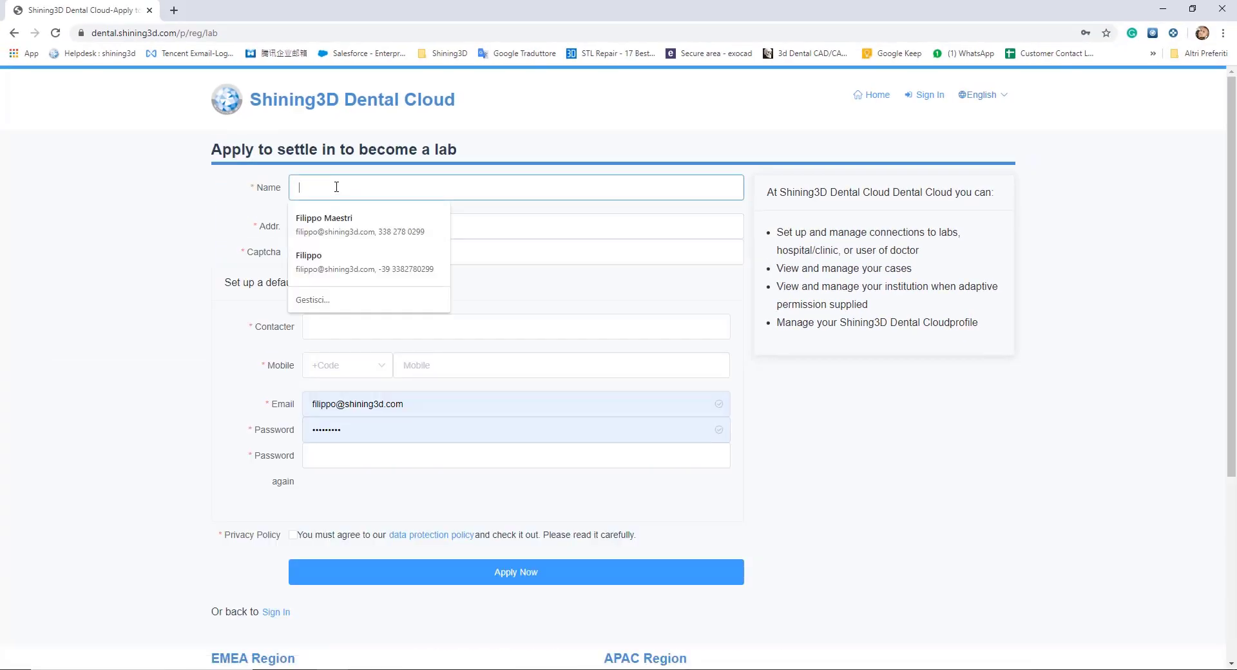
type("LABCLOUD")
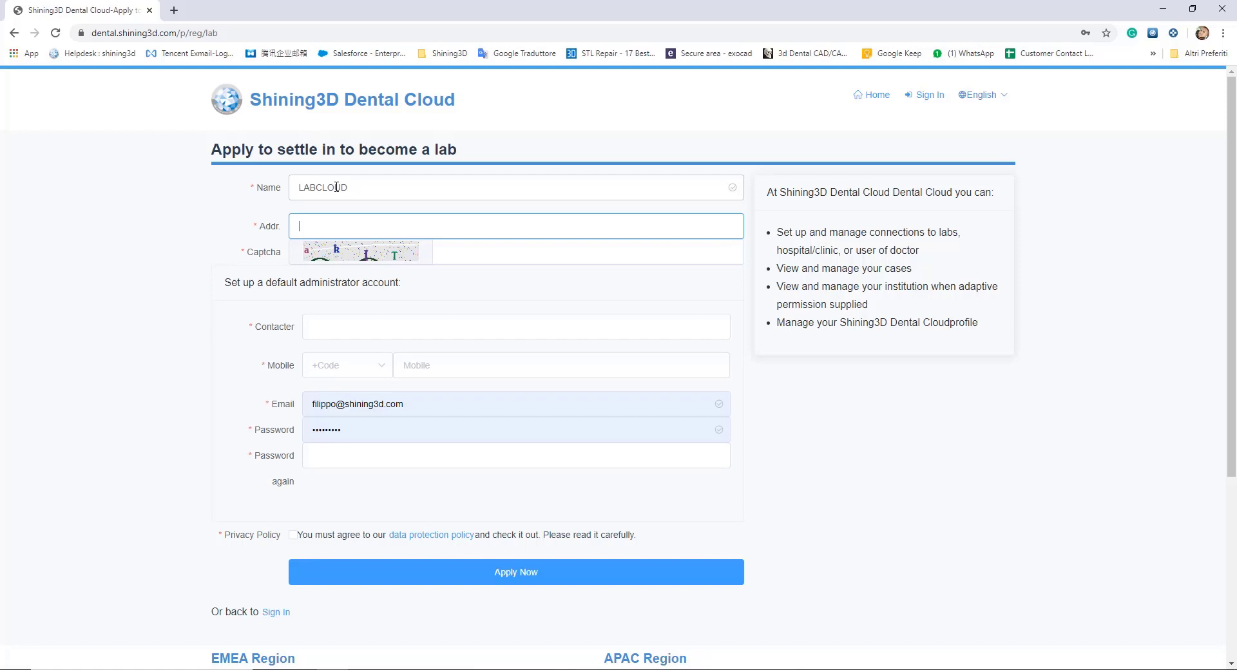
type("highstreet")
left_click(460, 254)
type("akit")
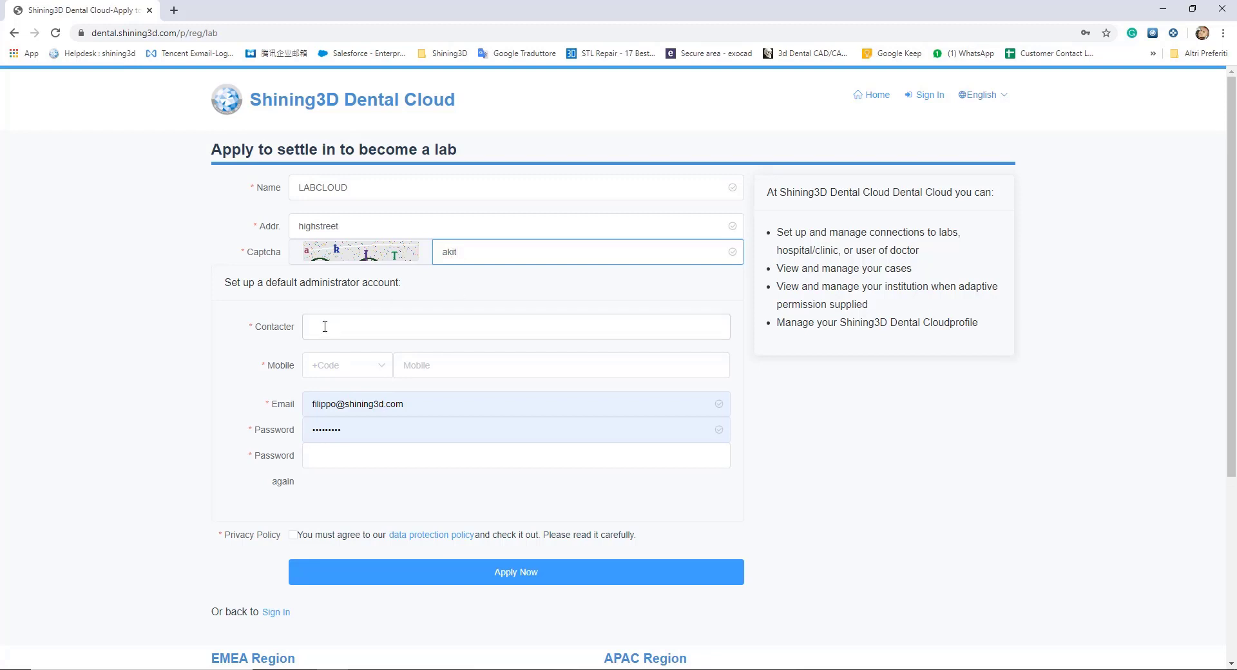
Step: Enter the contact person's name and choose IT +39 Italia as the dialling code
left_click(327, 328)
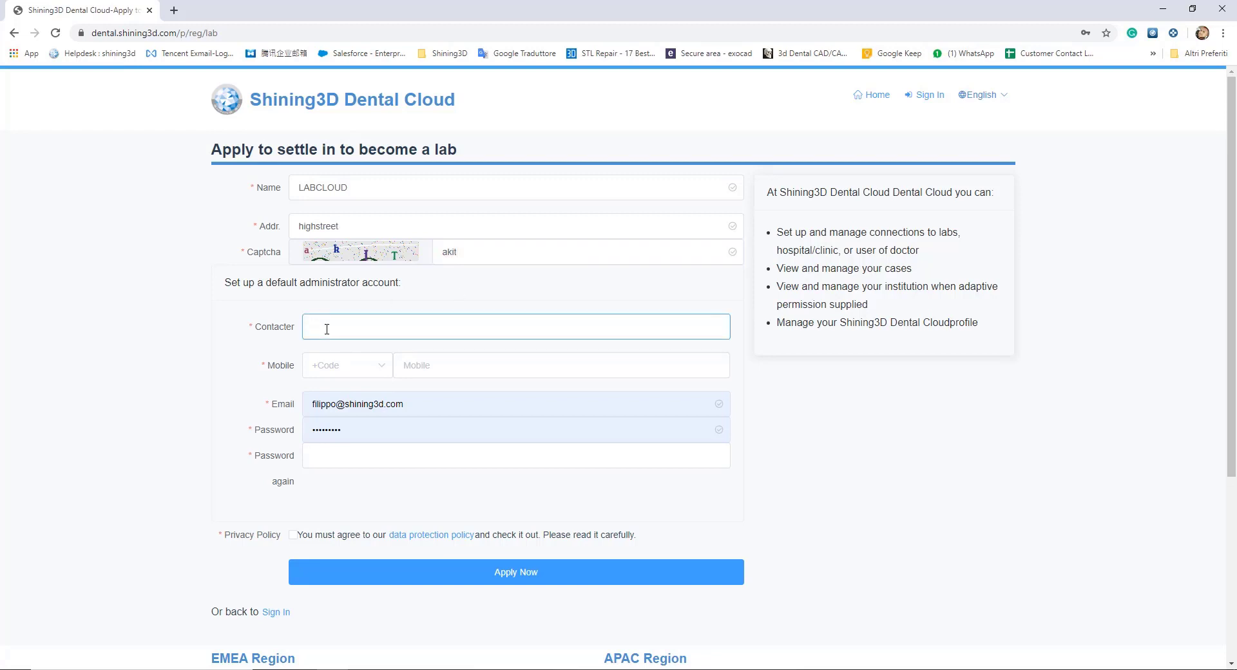
type("Mario Rossi")
left_click(340, 366)
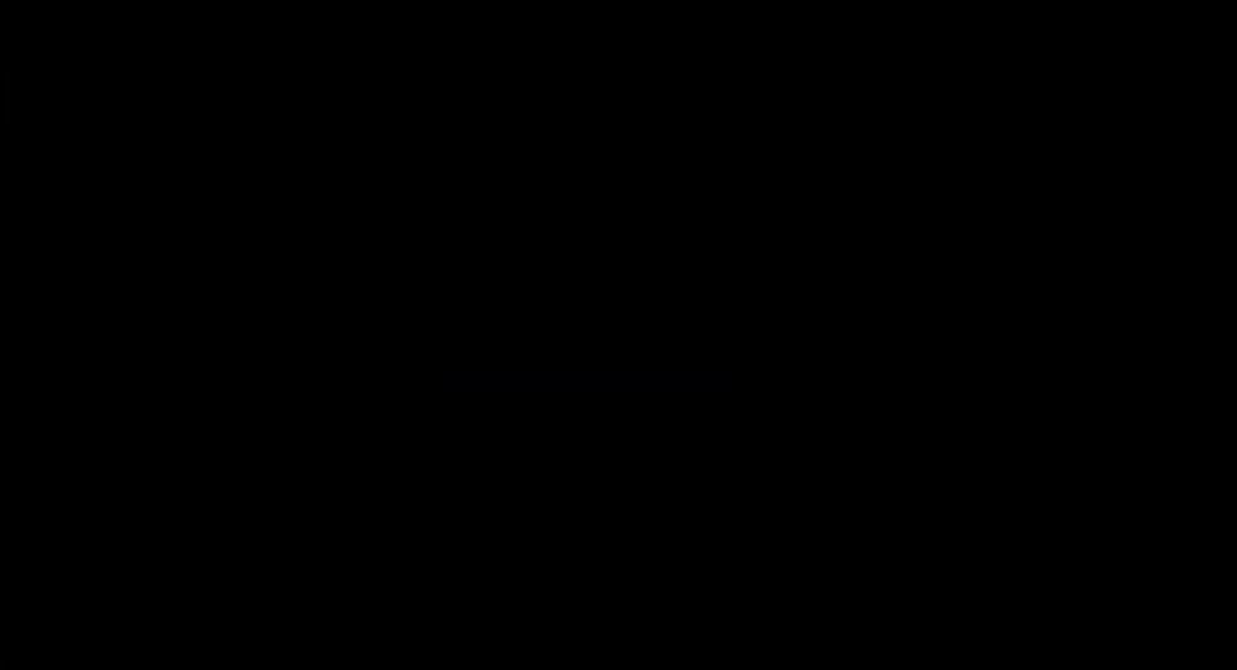
type("ita")
key("Return")
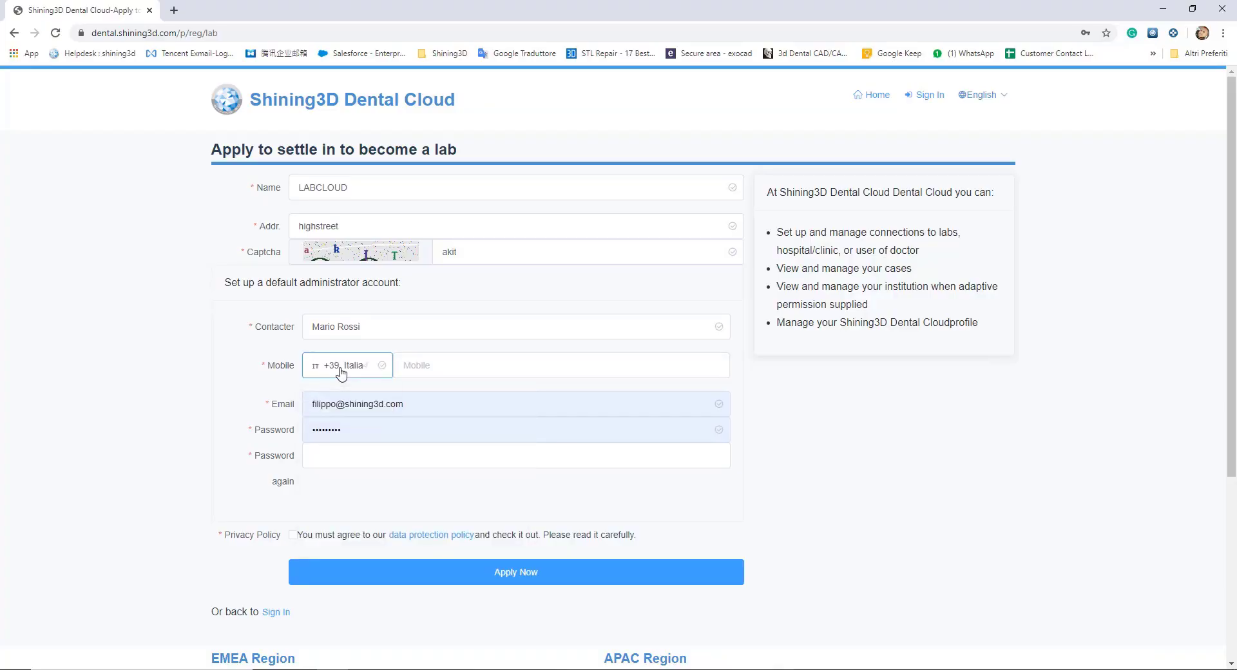
key("Tab")
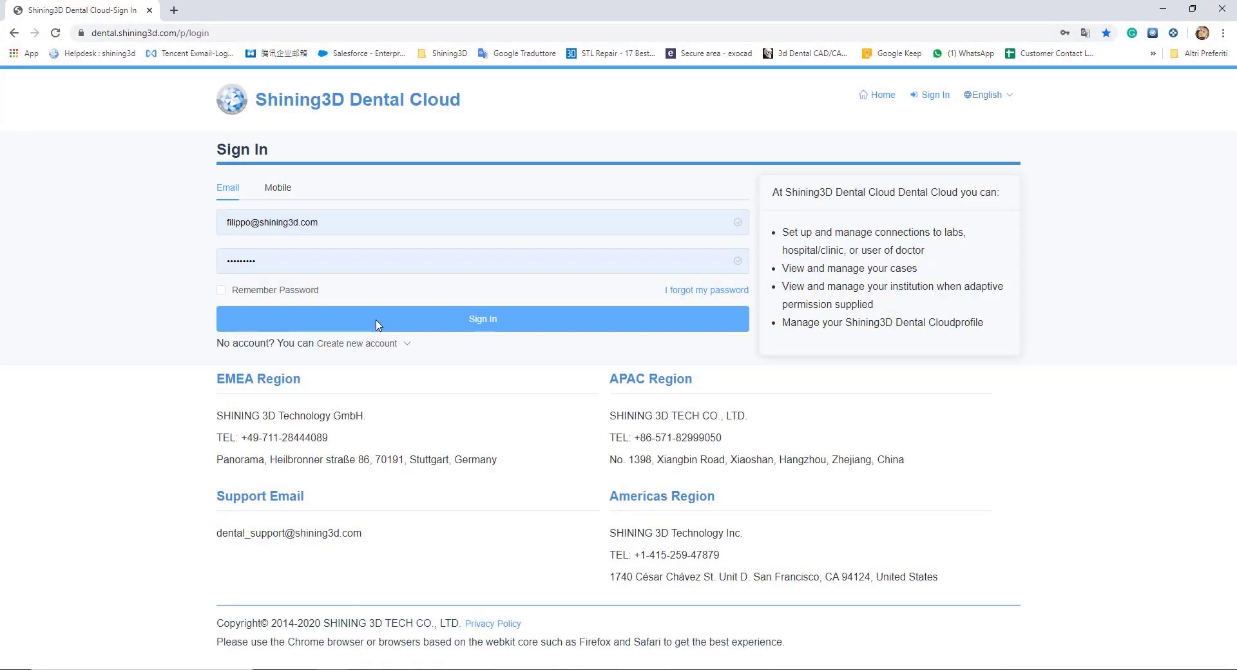
Step: Sign in to Dental Cloud and start a new connection from the Connections page
left_click(378, 325)
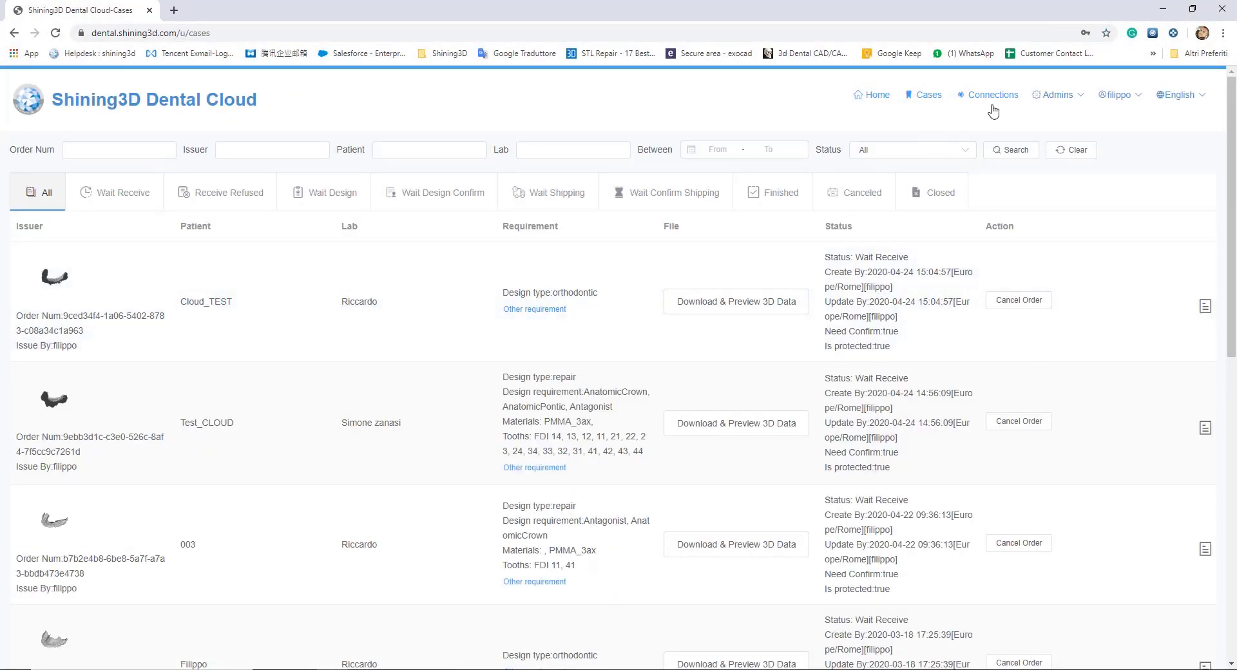
left_click(992, 95)
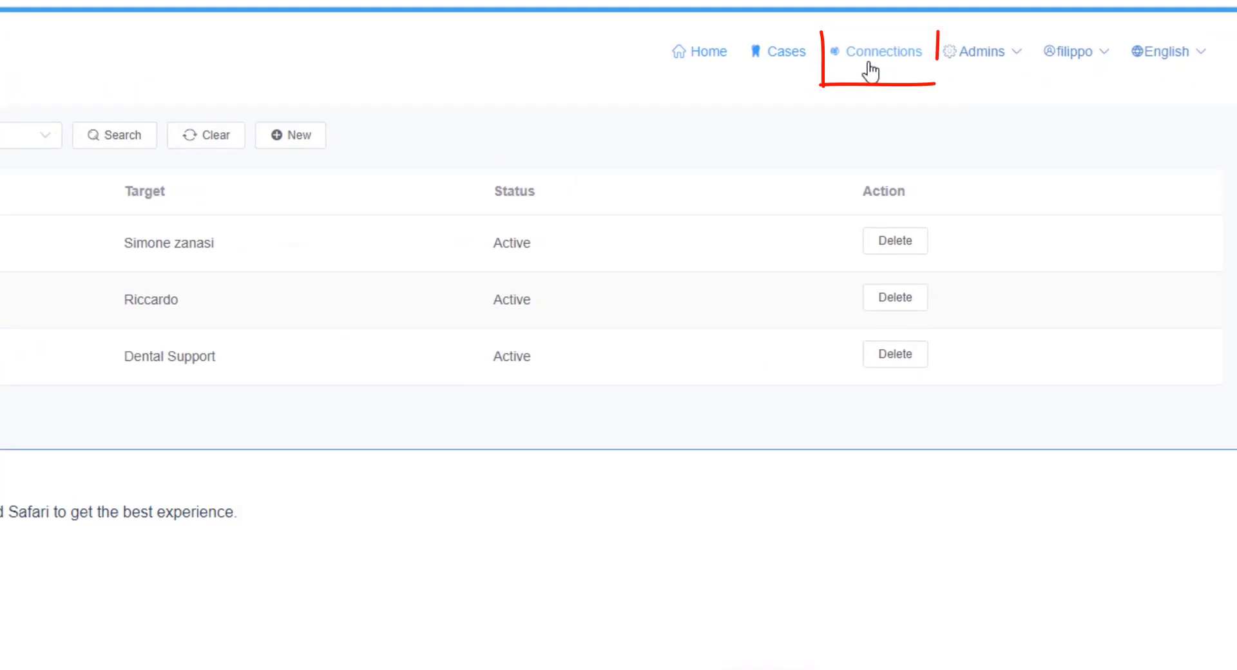
left_click(280, 141)
Step: Connect the clinic user to Dental Port[lab], submit the connection, and close the form
left_click(152, 228)
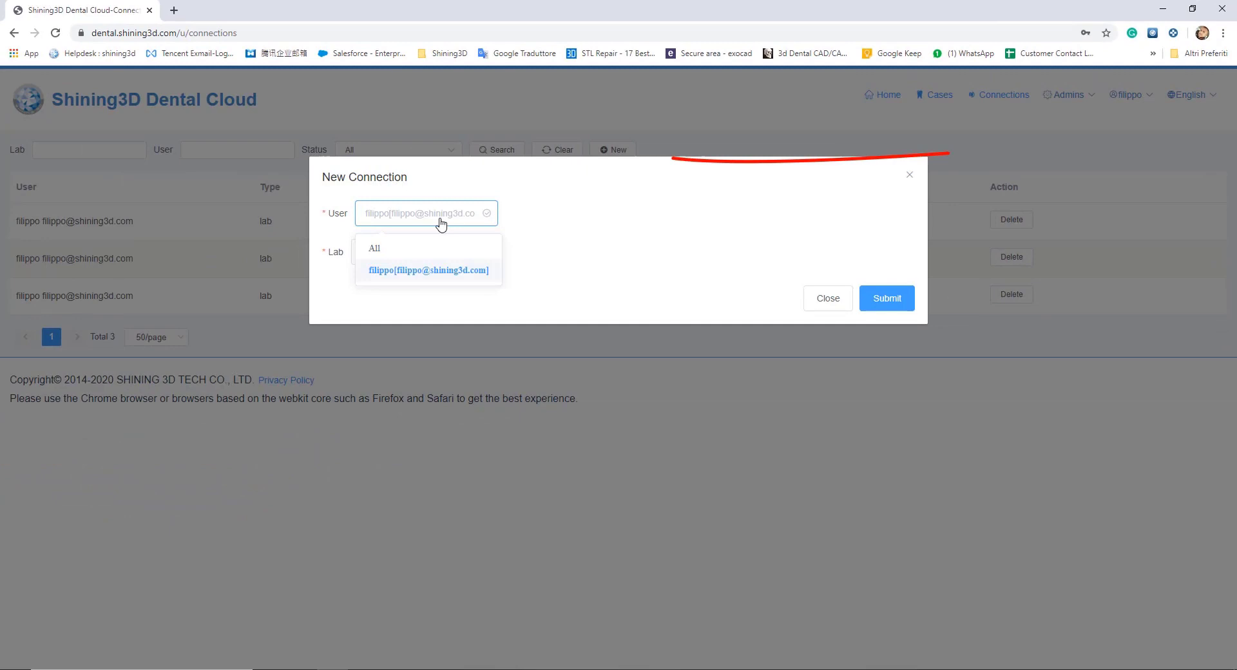
left_click(418, 273)
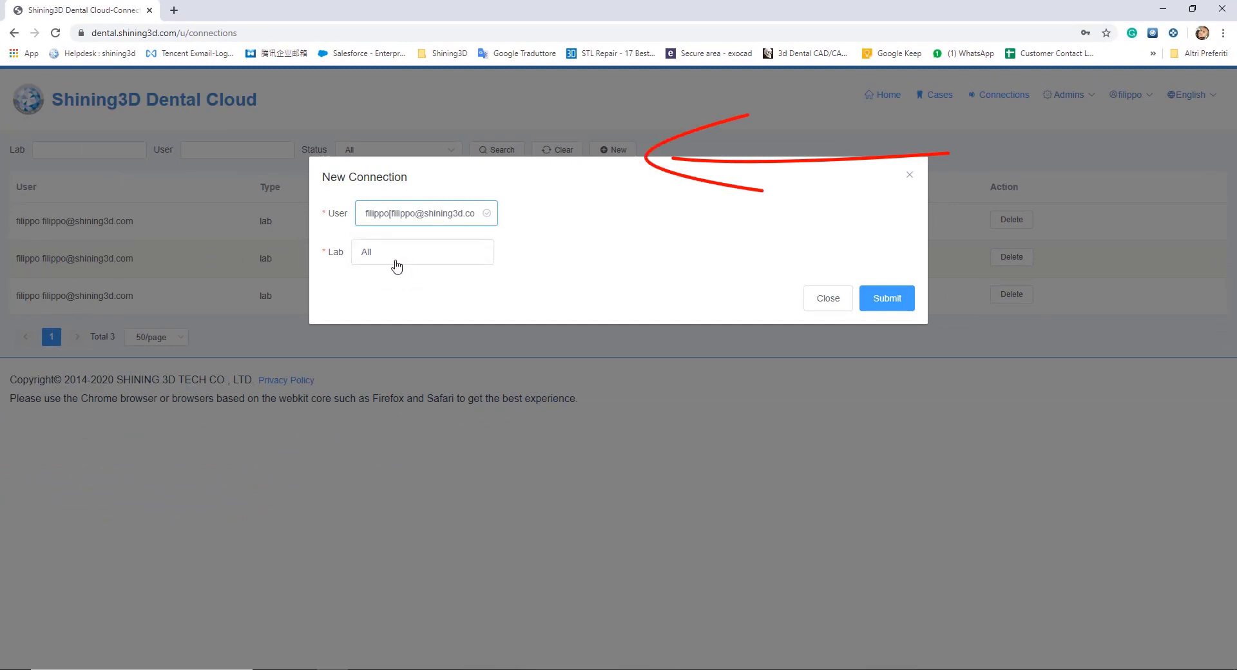
left_click(390, 257)
type("dental")
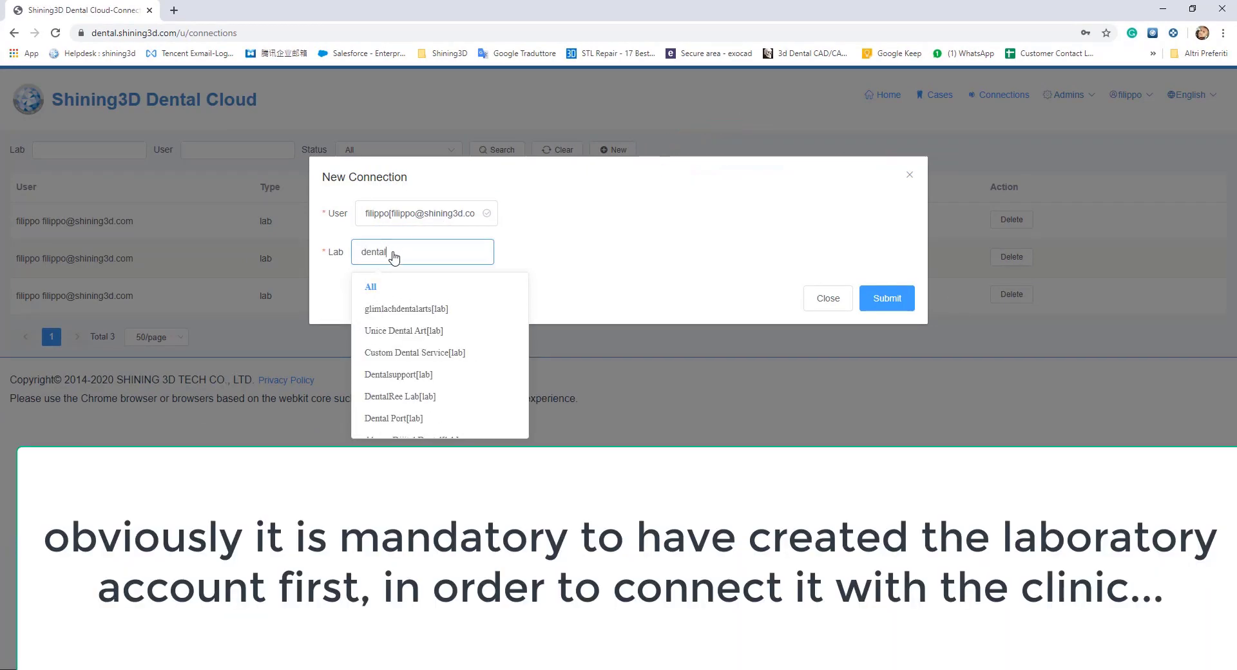
scroll(383, 387, "down", 1)
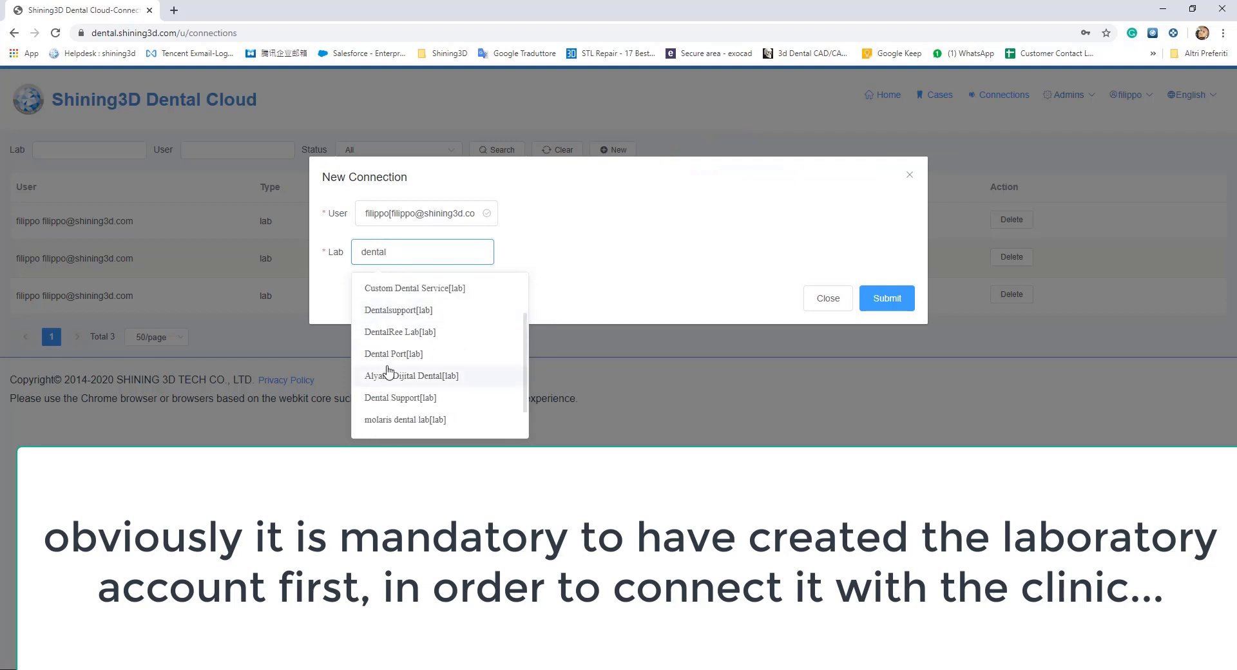
left_click(389, 361)
left_click(884, 300)
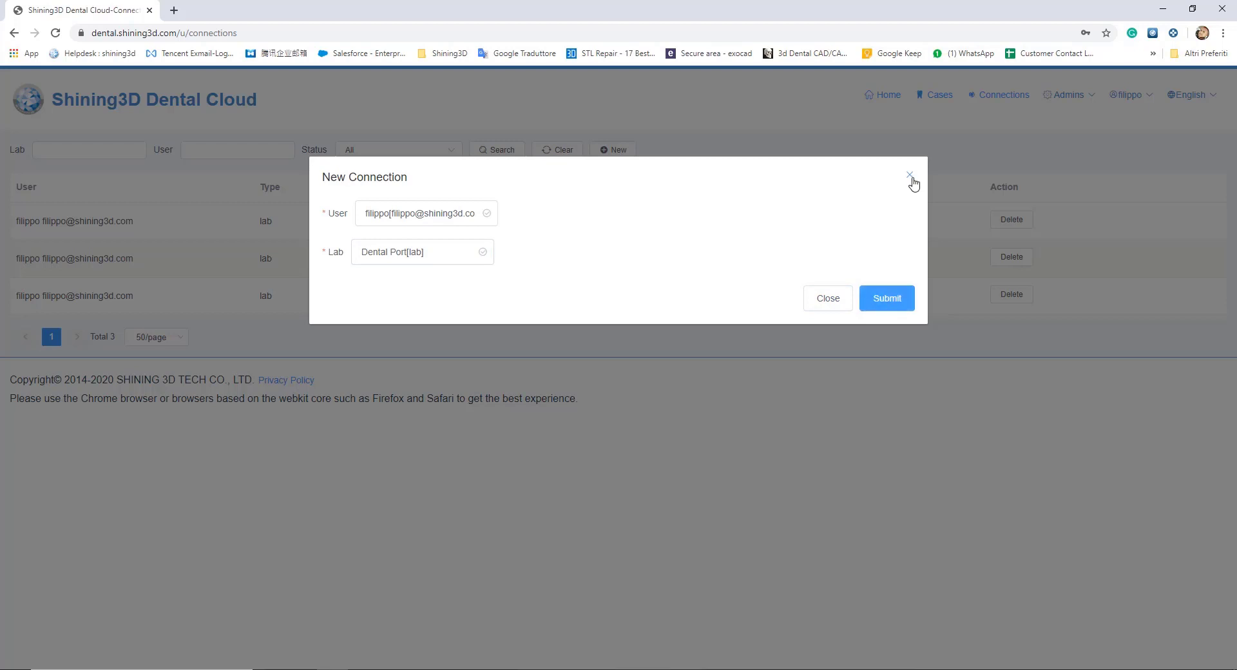
left_click(910, 178)
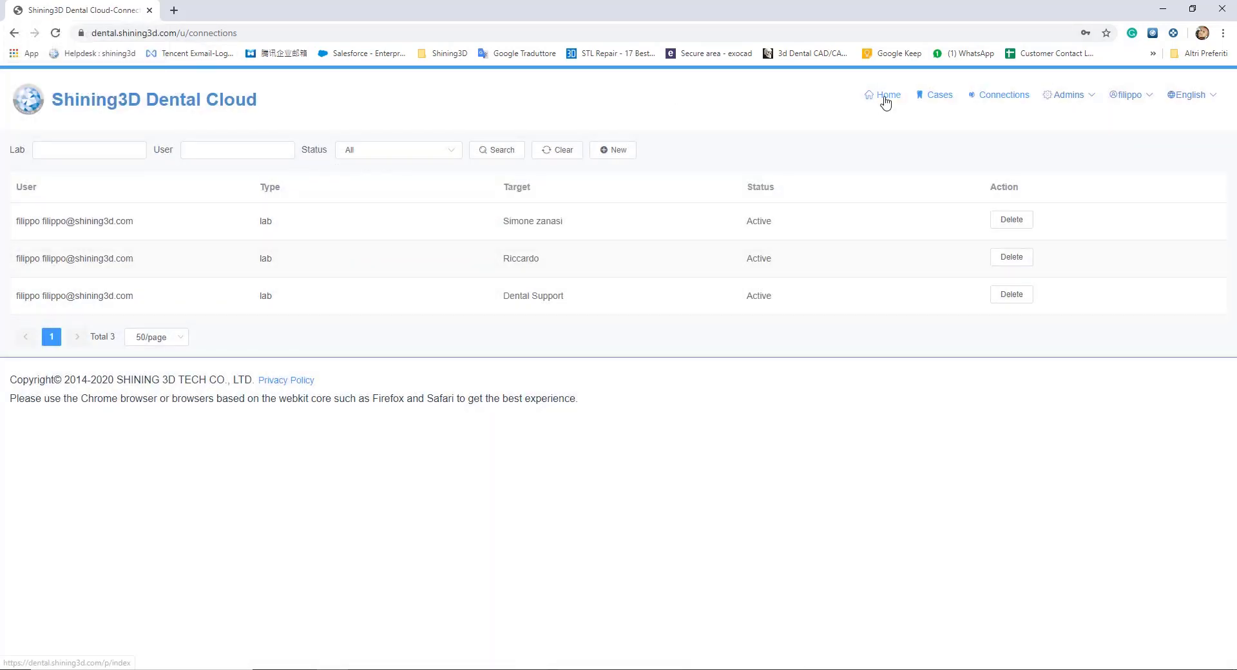
Step: Scroll through the Cases list showing Cloud_TEST, then close Chrome and open the Order System's Setting page
left_click(929, 102)
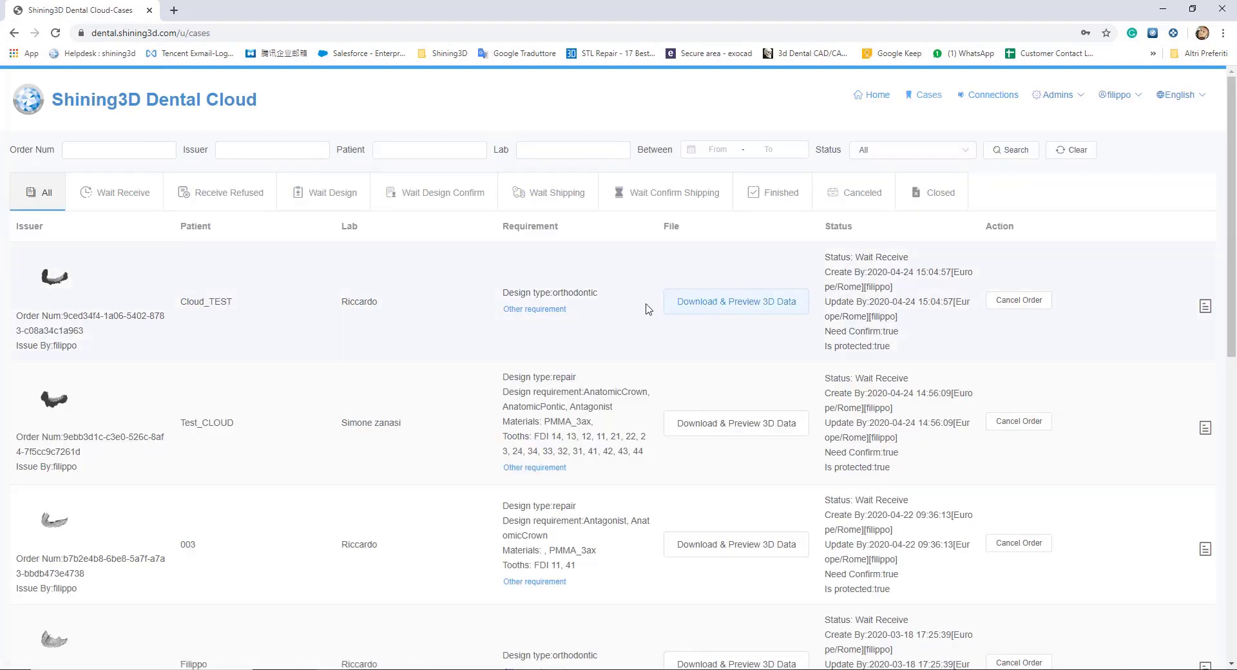
mouse_move(546, 316)
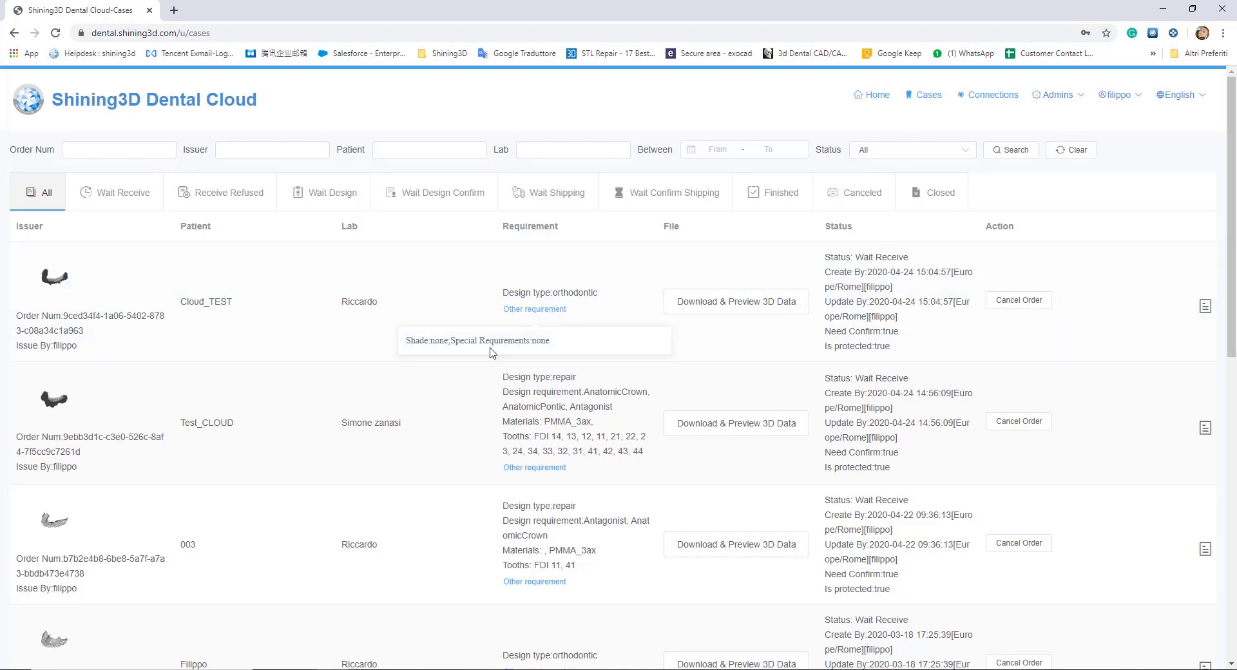
scroll(442, 368, "down", 3)
scroll(442, 367, "down", 5)
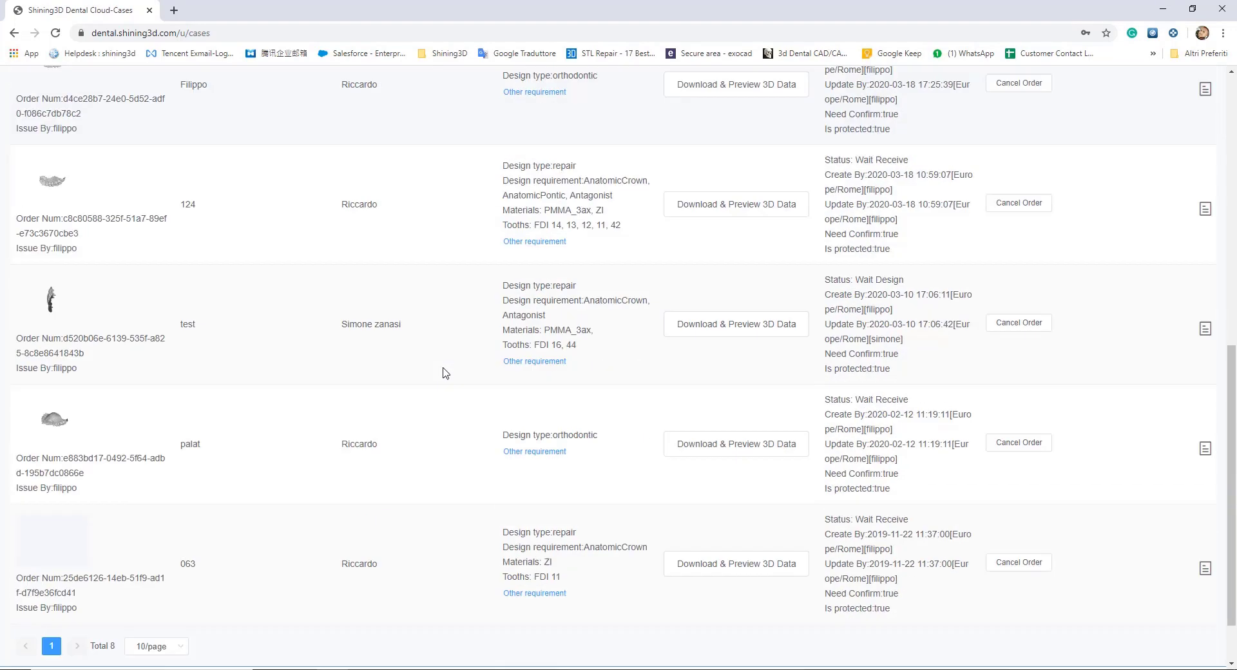
scroll(442, 368, "up", 10)
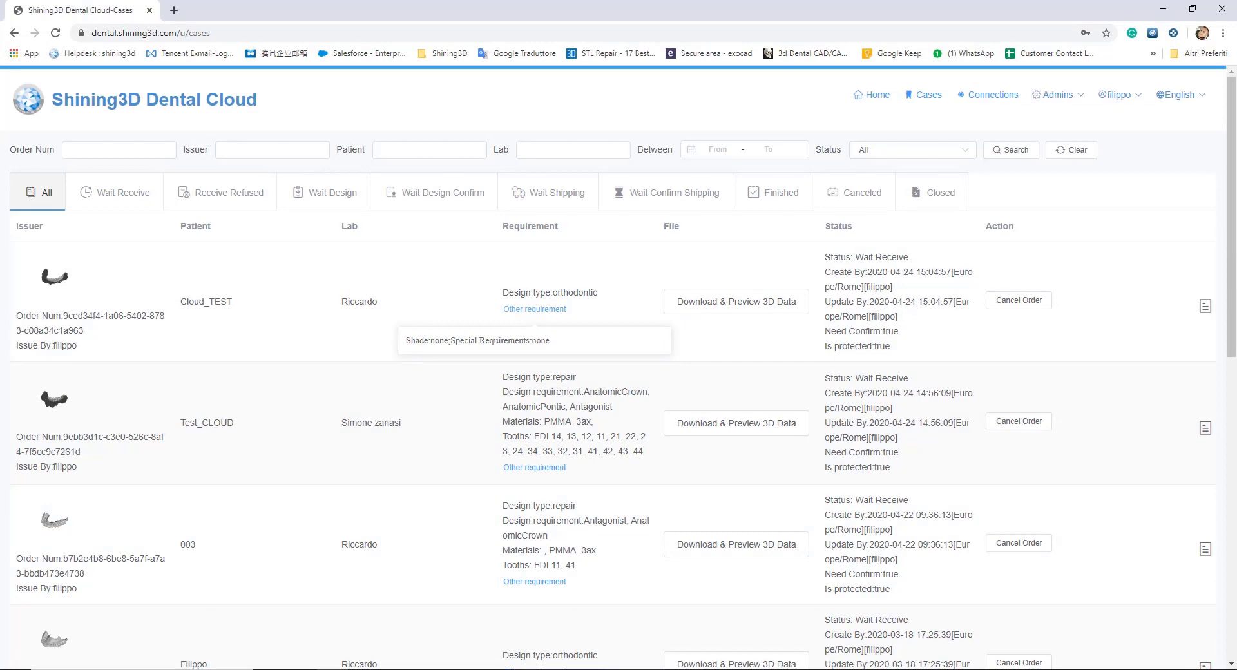
left_click(149, 11)
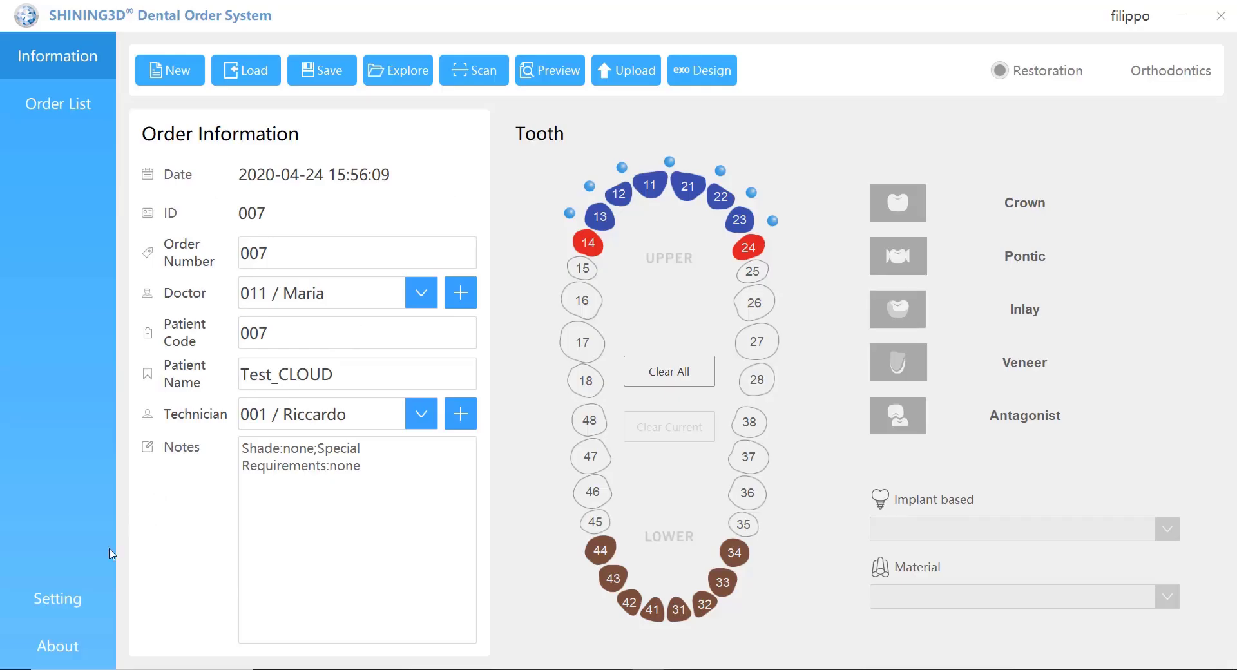
left_click(71, 603)
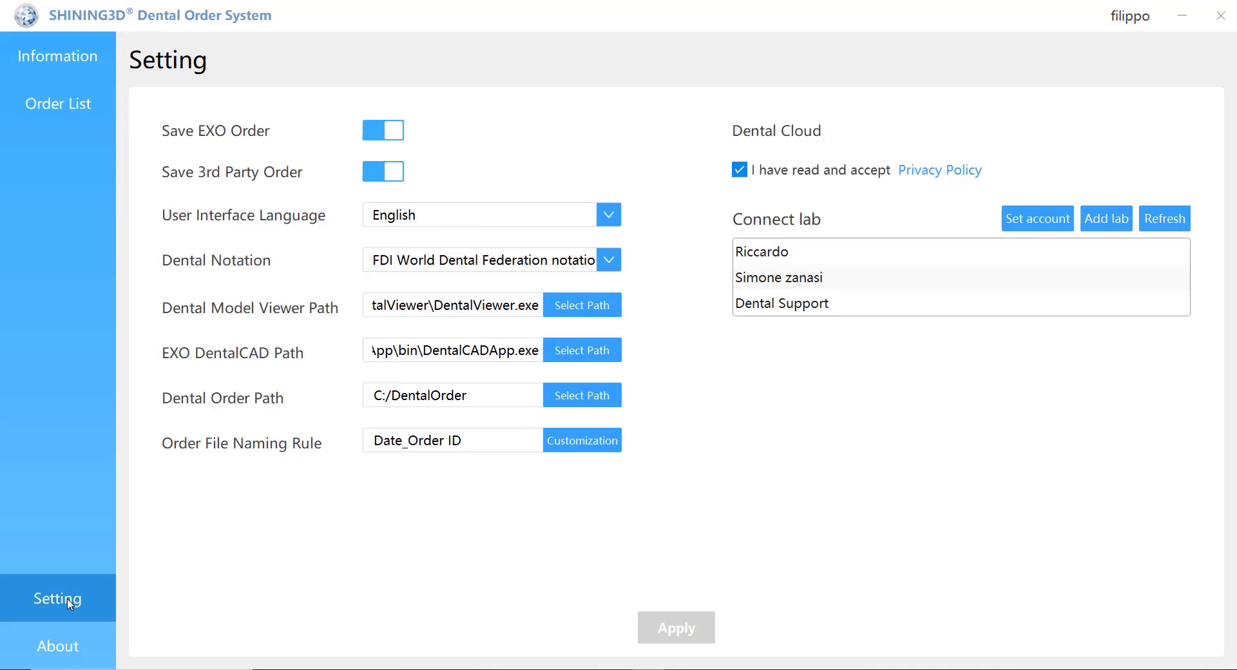
Step: Check the mail login credentials in Set account, decline registration, and log in to Dental Cloud
left_click(1037, 222)
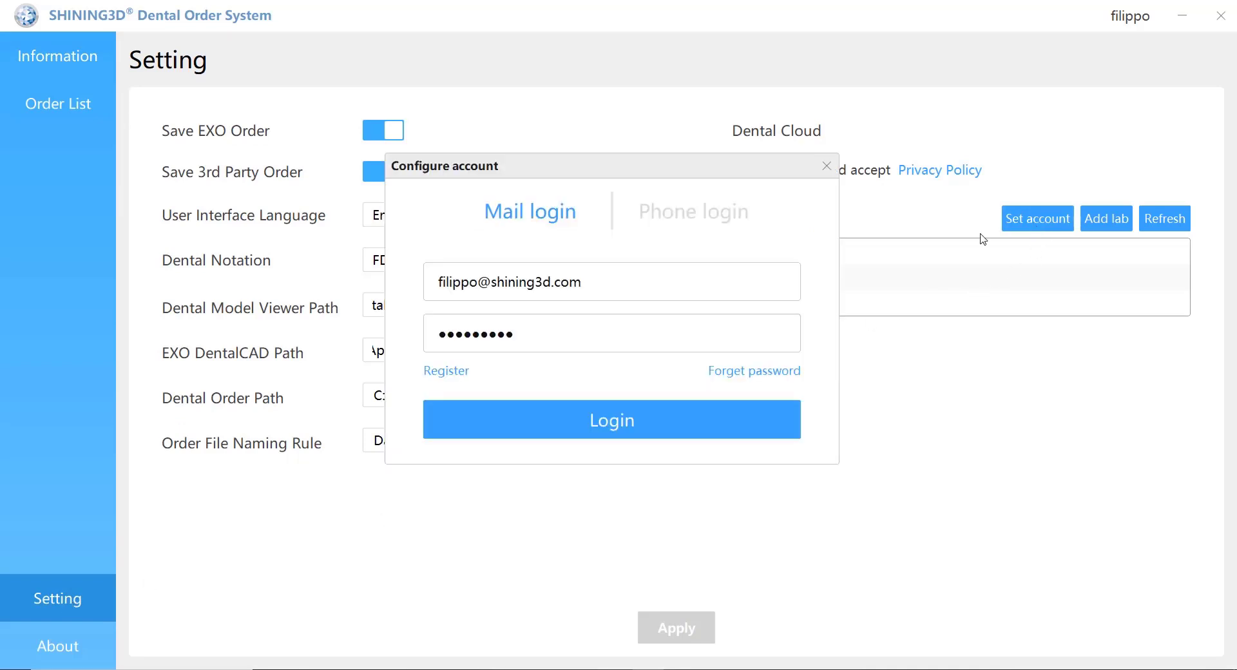
left_click_drag(582, 282, 399, 279)
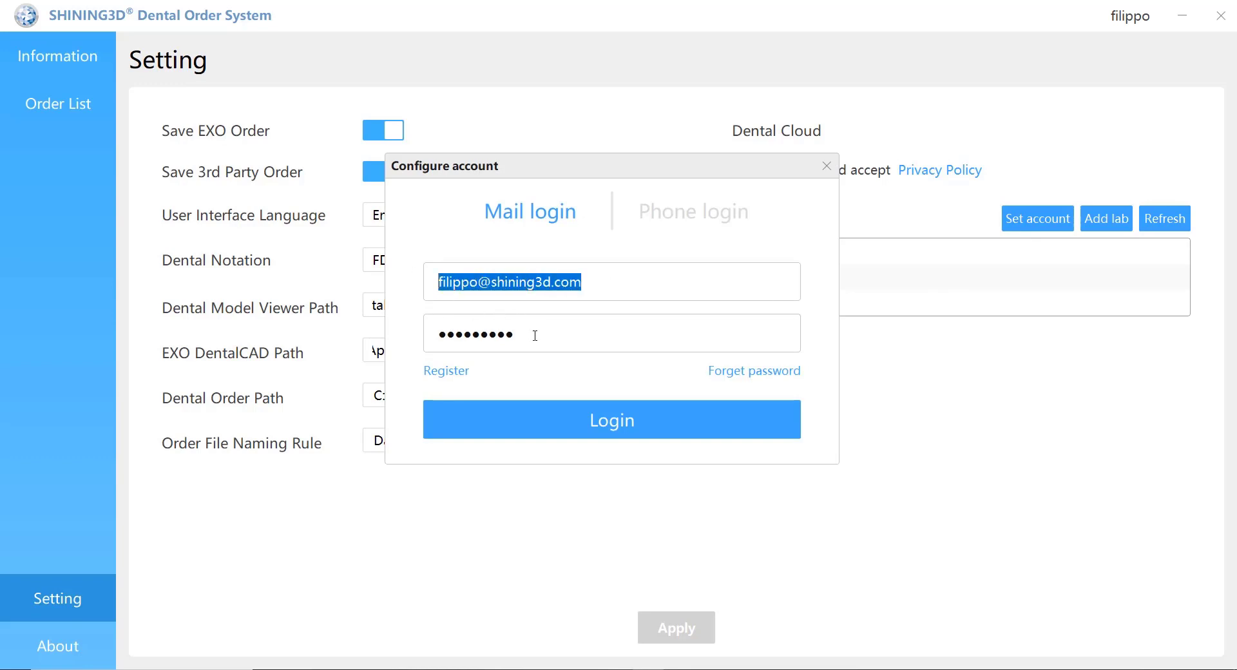
left_click_drag(535, 336, 403, 334)
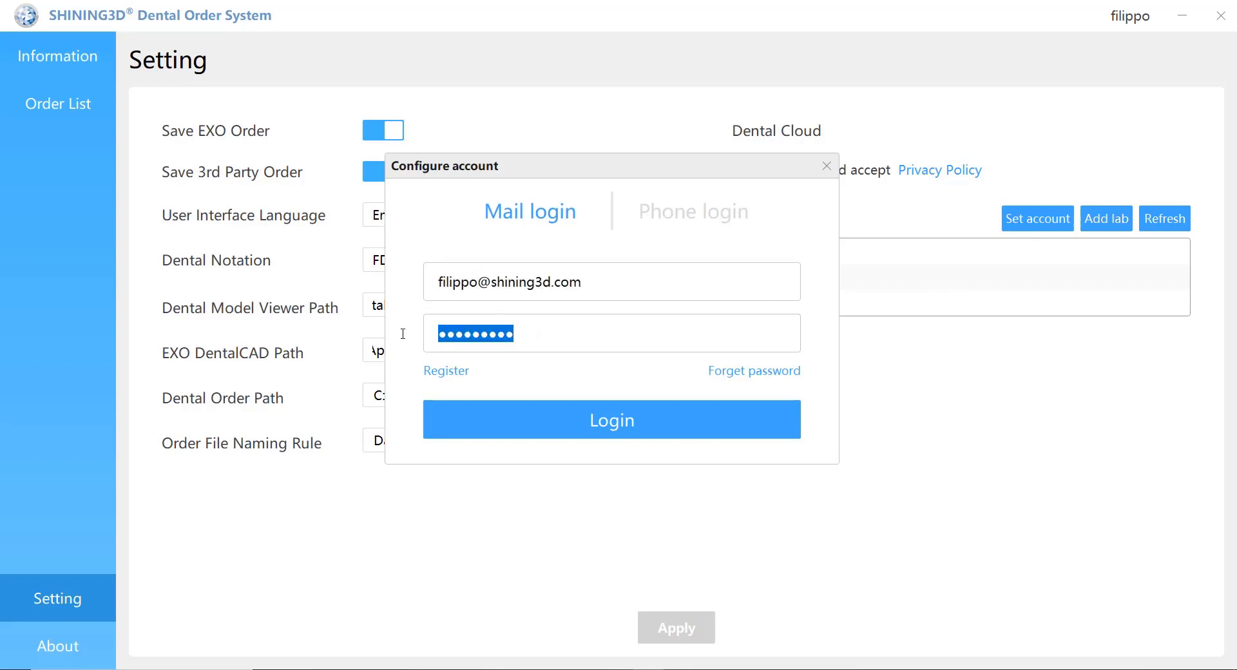
left_click(447, 371)
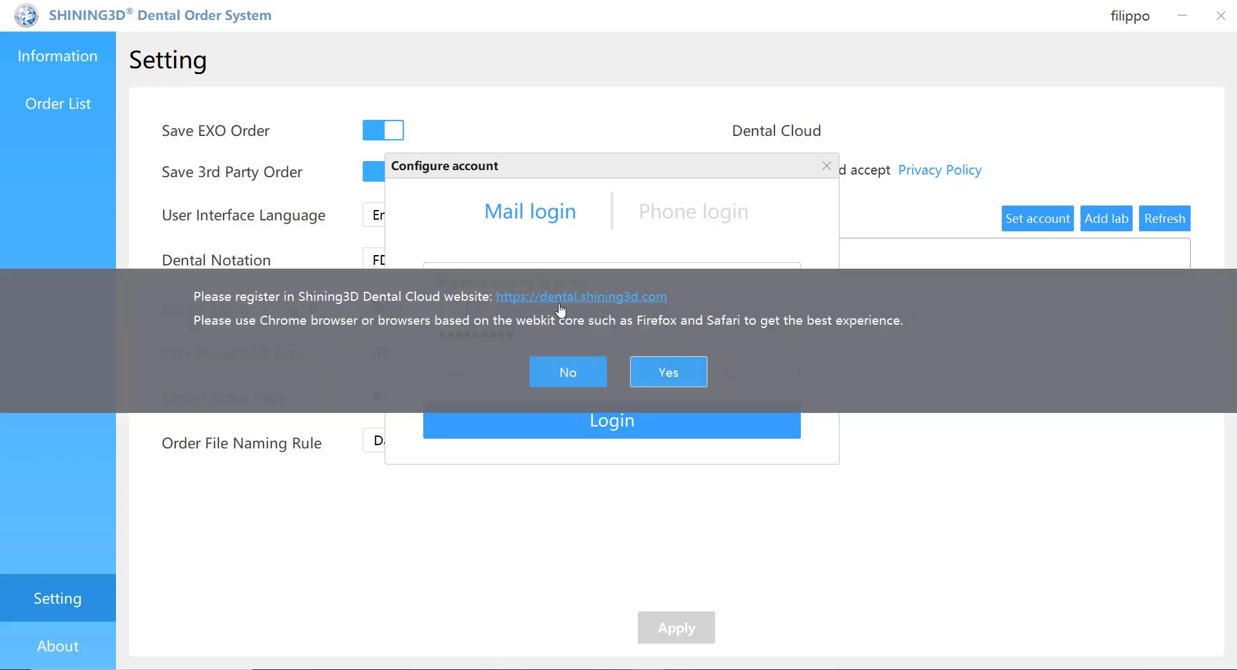
left_click(567, 373)
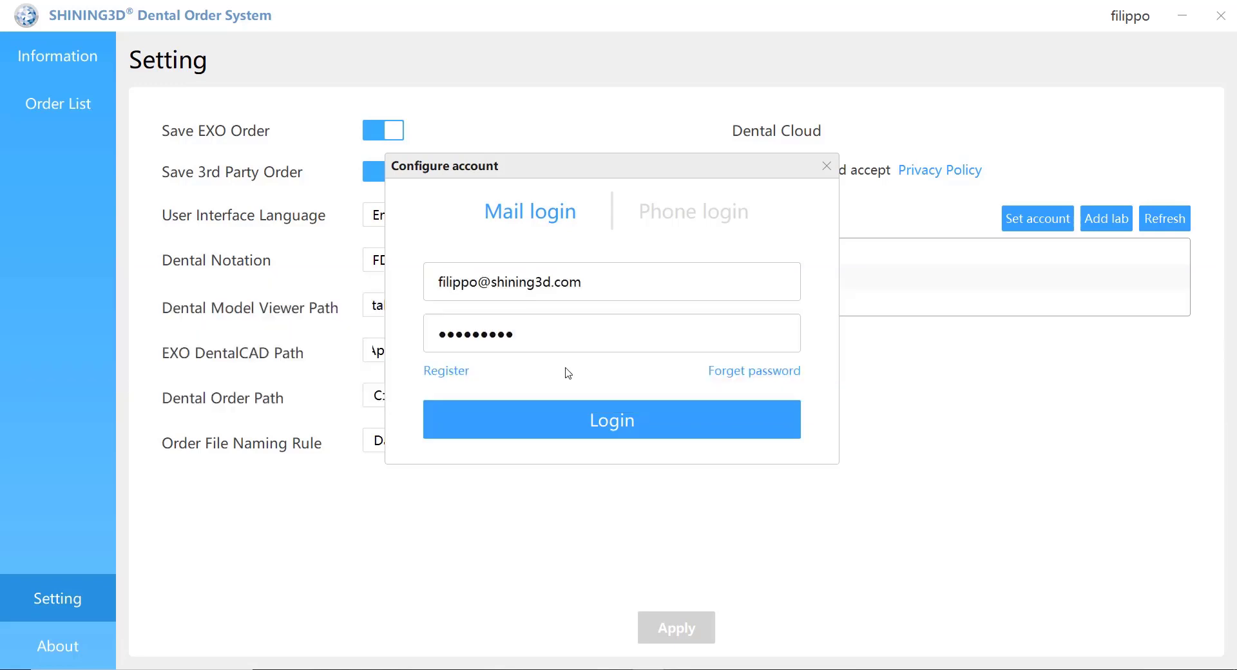
left_click(576, 427)
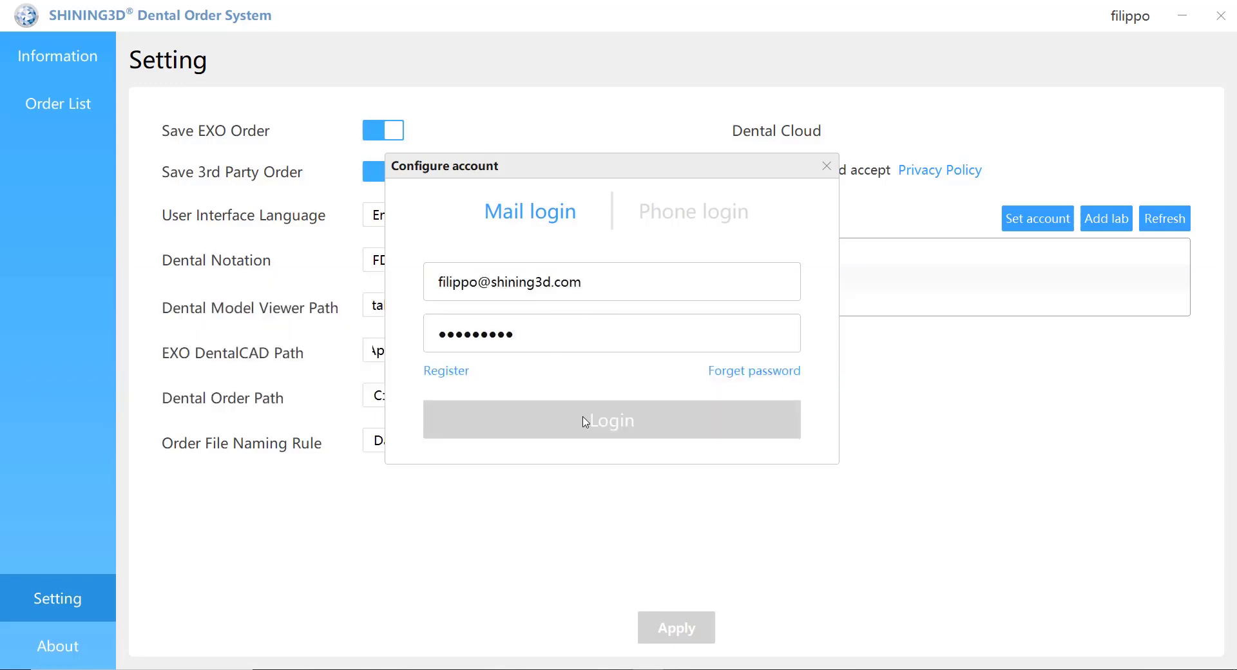
left_click(827, 168)
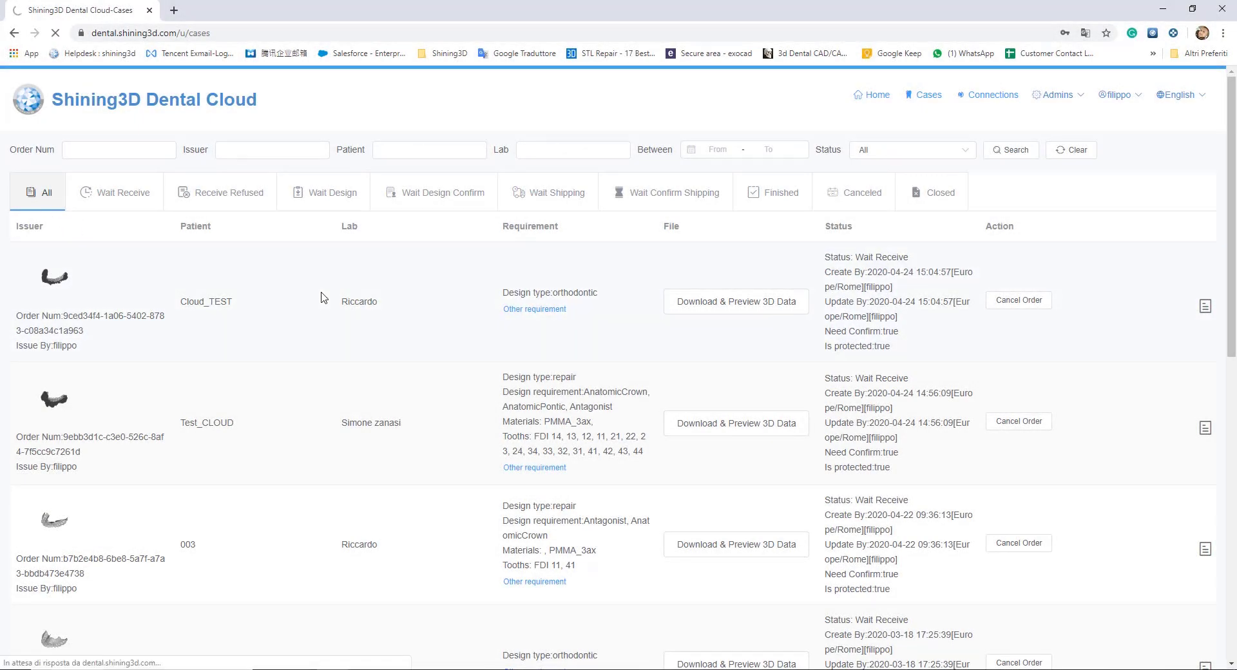
Step: Request the 3D data download and preview for the Cloud_TEST orthodontic case in the cases list
left_click(752, 307)
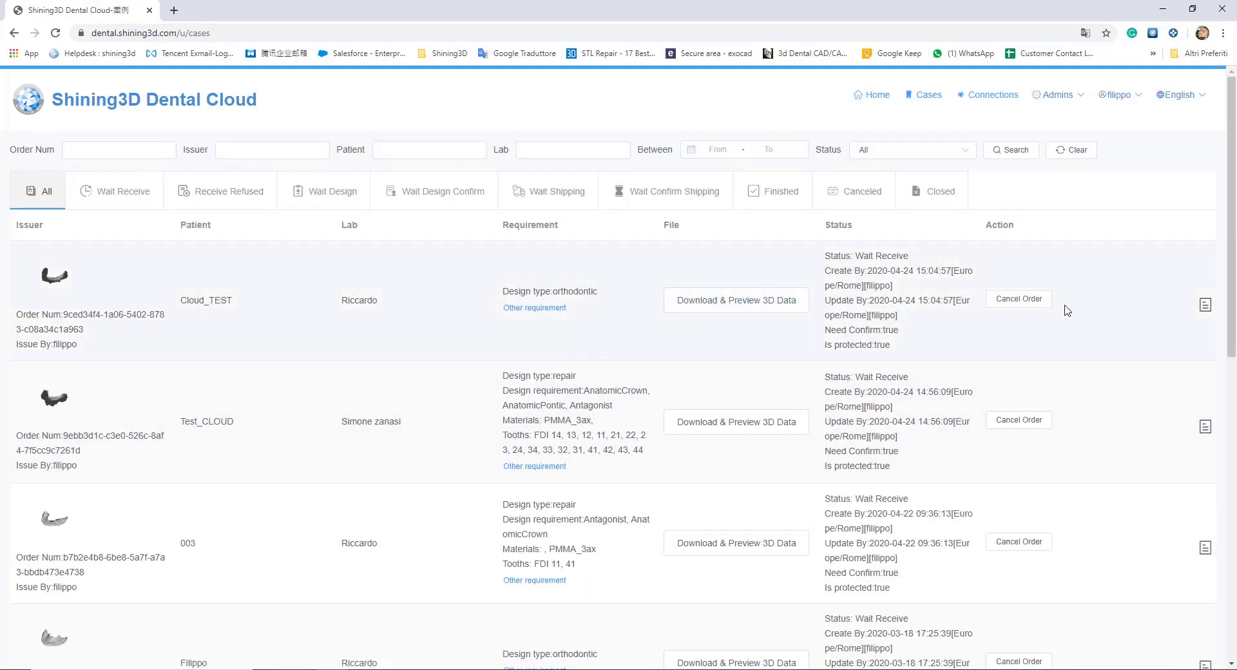
left_click(1205, 310)
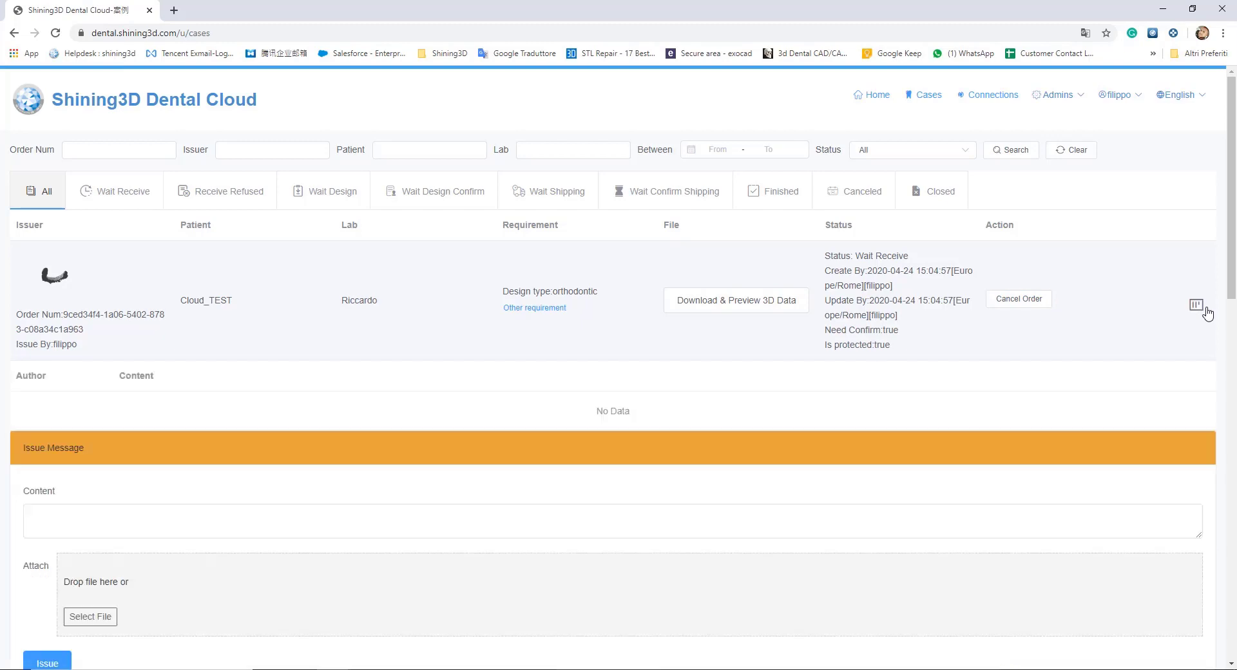
scroll(497, 506, "down", 3)
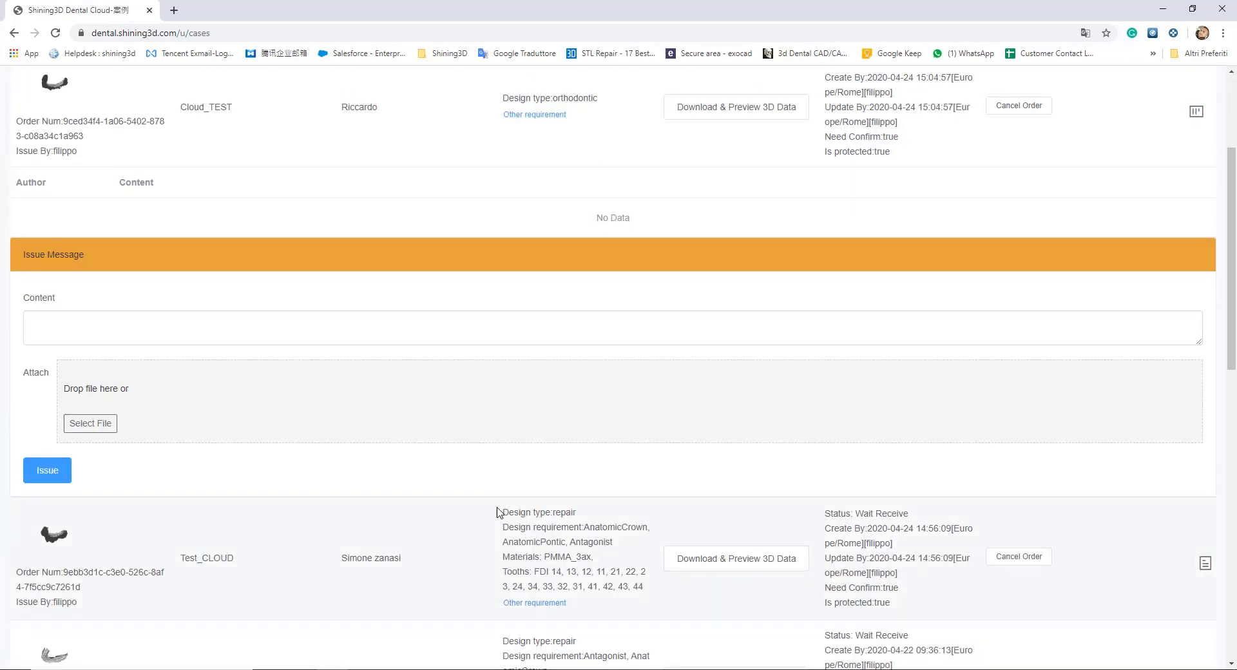
scroll(498, 509, "down", 1)
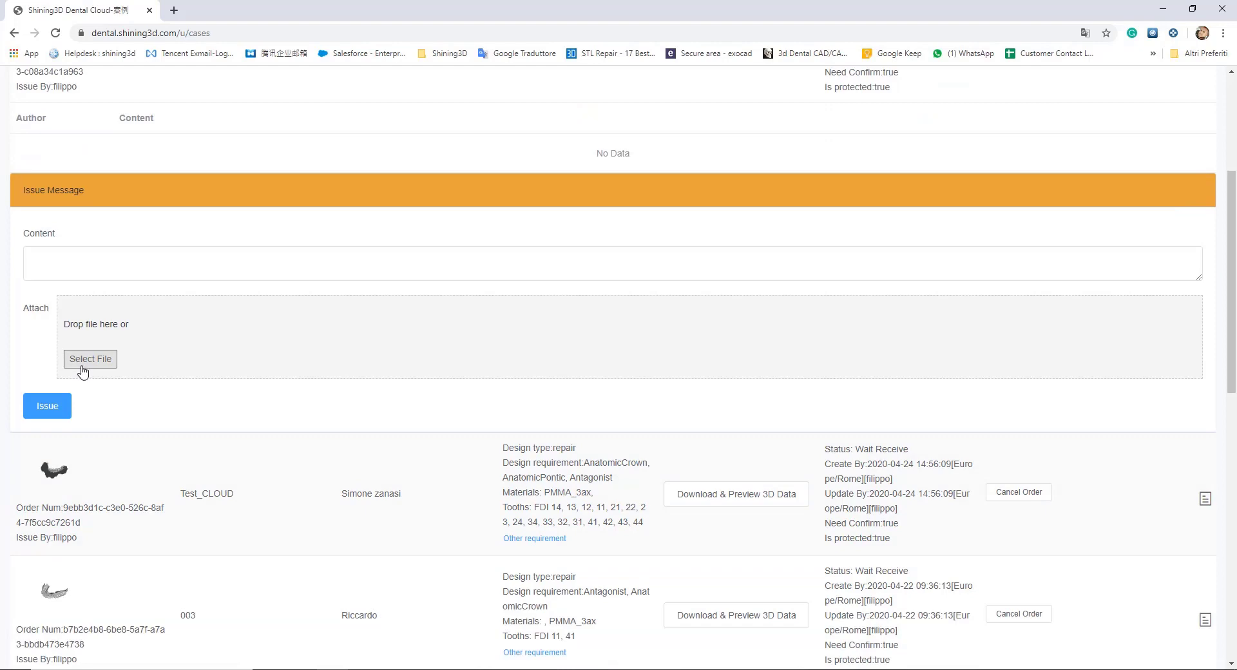
scroll(158, 365, "up", 2)
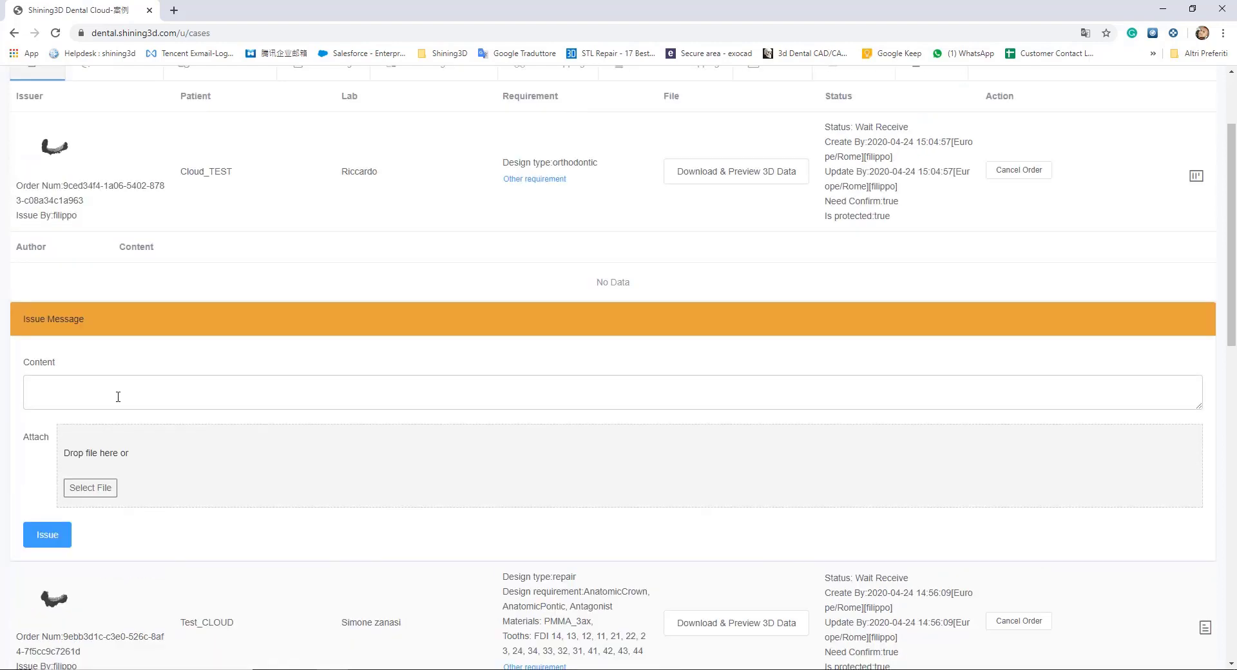
scroll(117, 396, "down", 3)
scroll(118, 397, "down", 4)
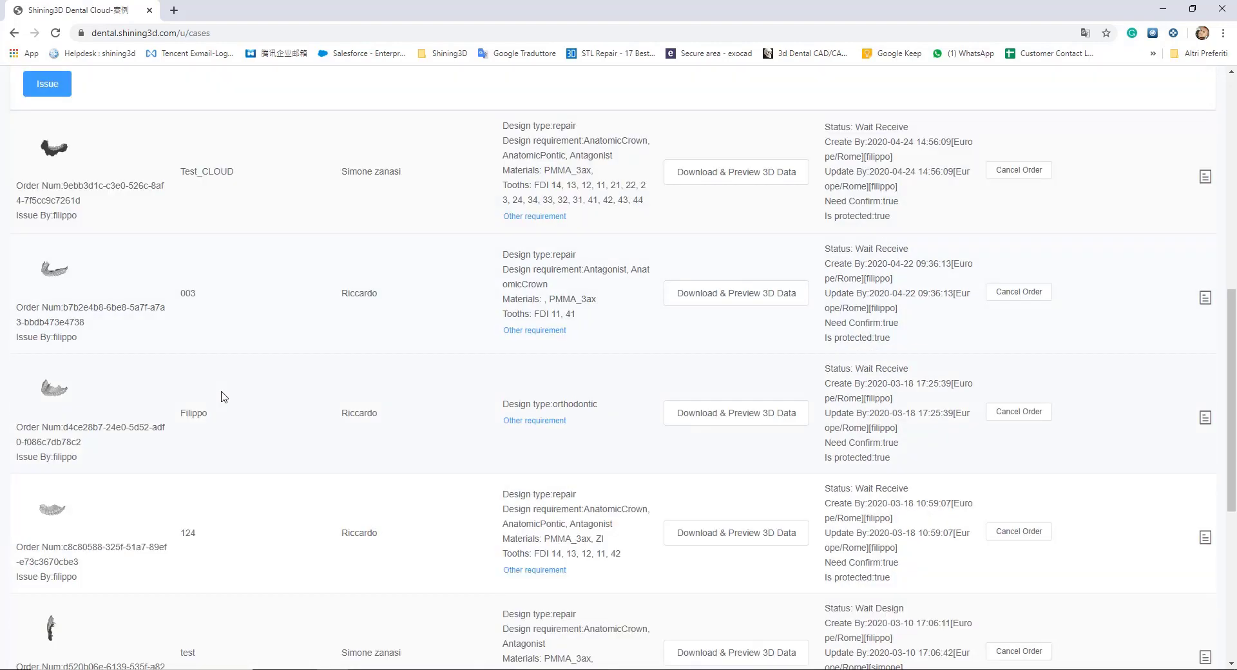
scroll(224, 323, "up", 9)
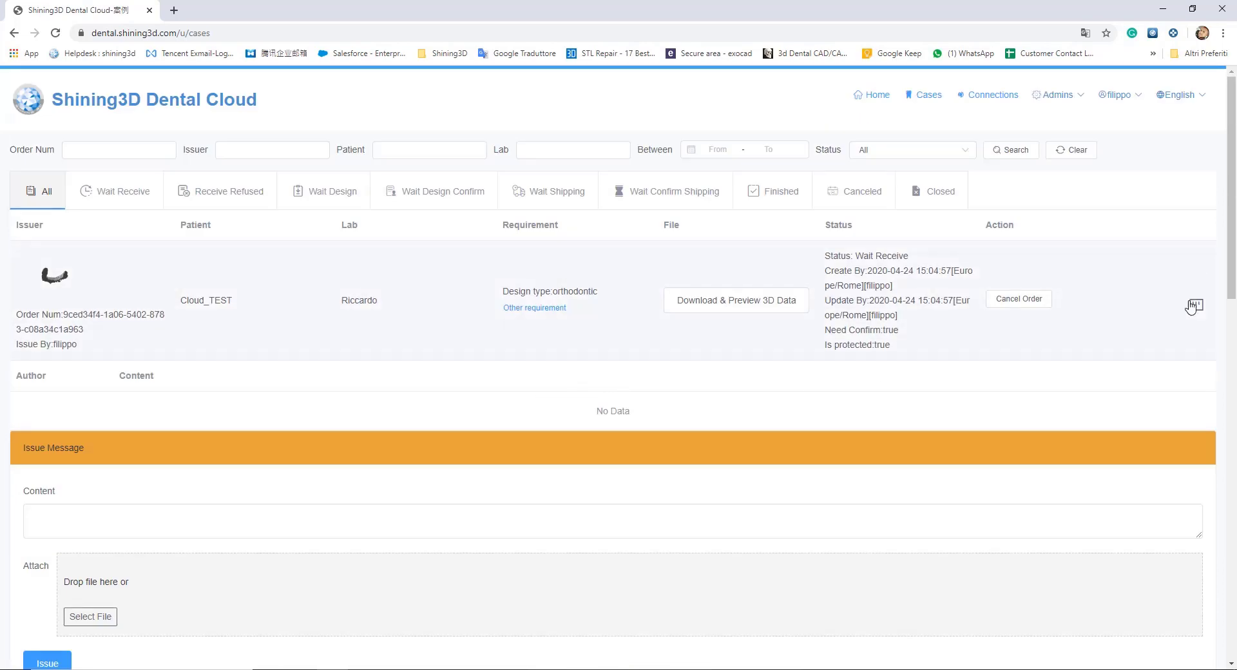
left_click(1196, 305)
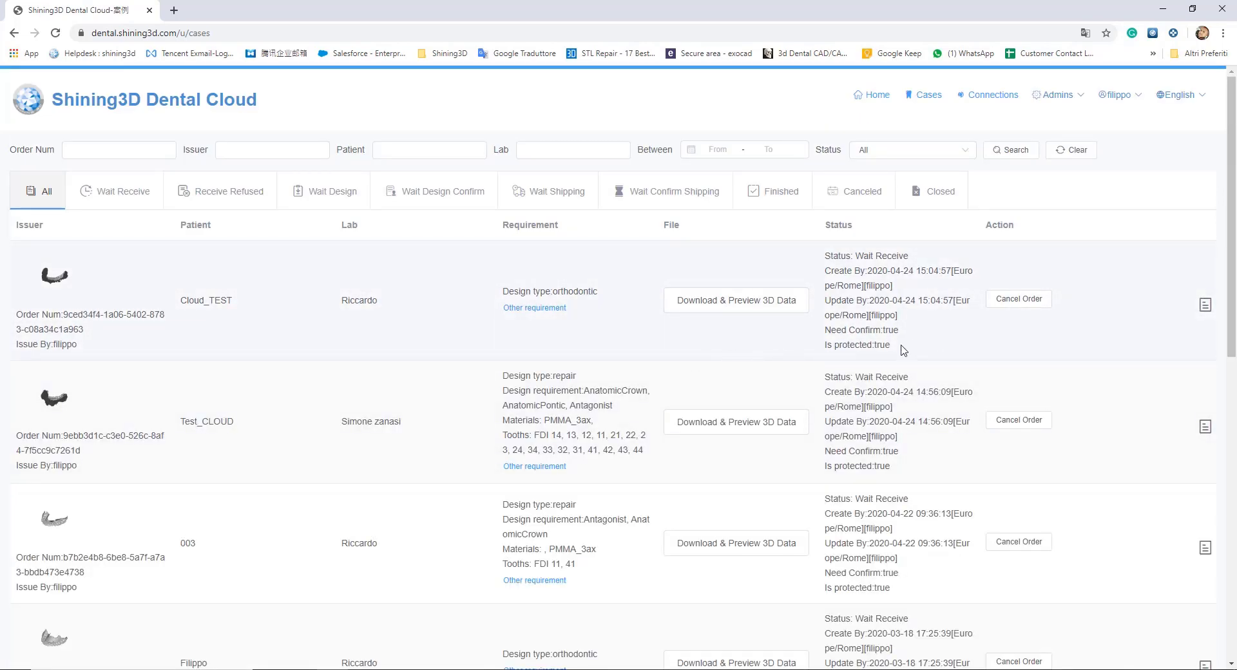
left_click_drag(902, 350, 823, 257)
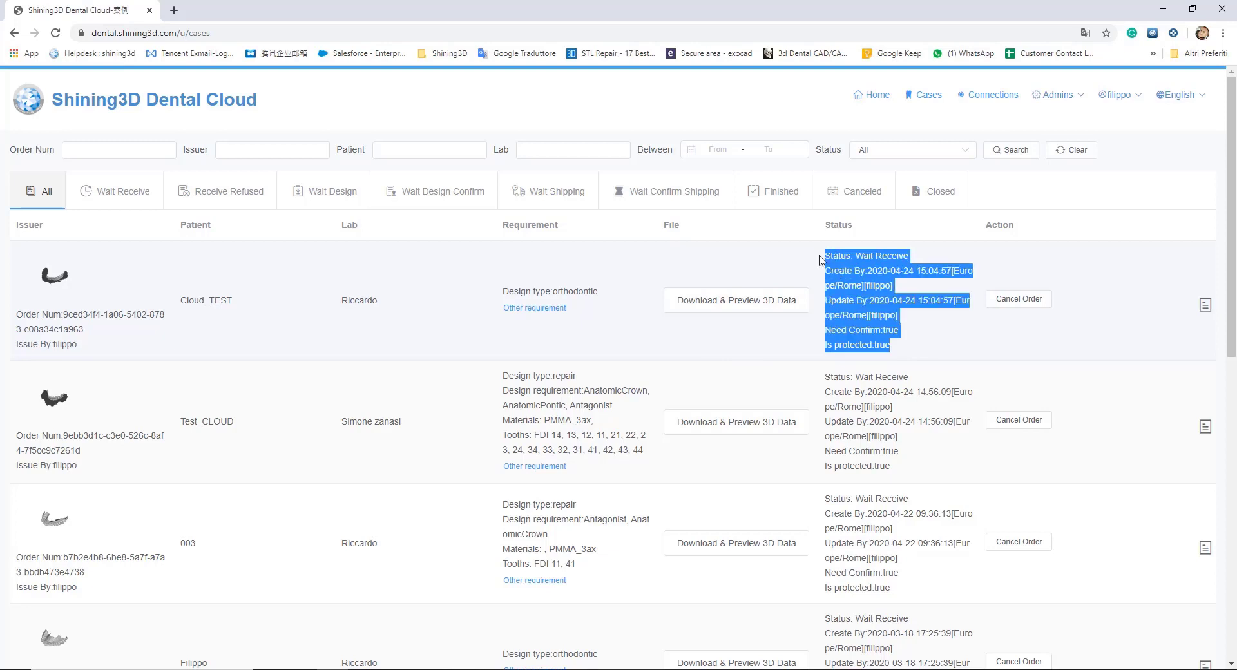
left_click(657, 276)
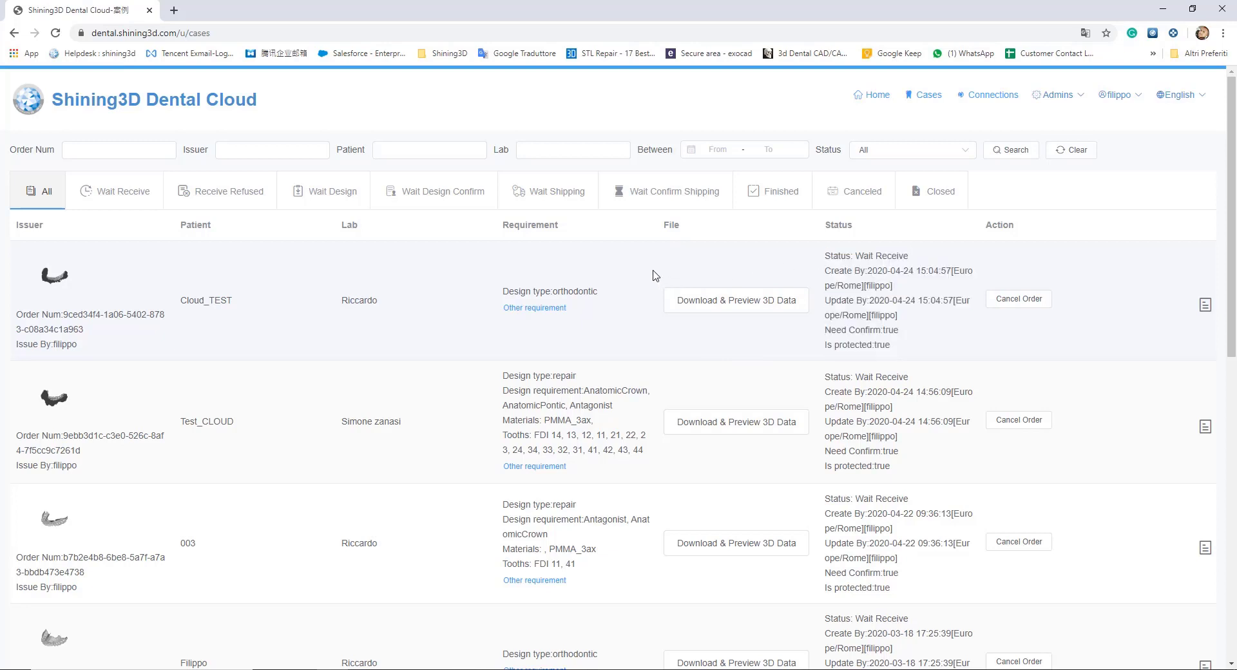